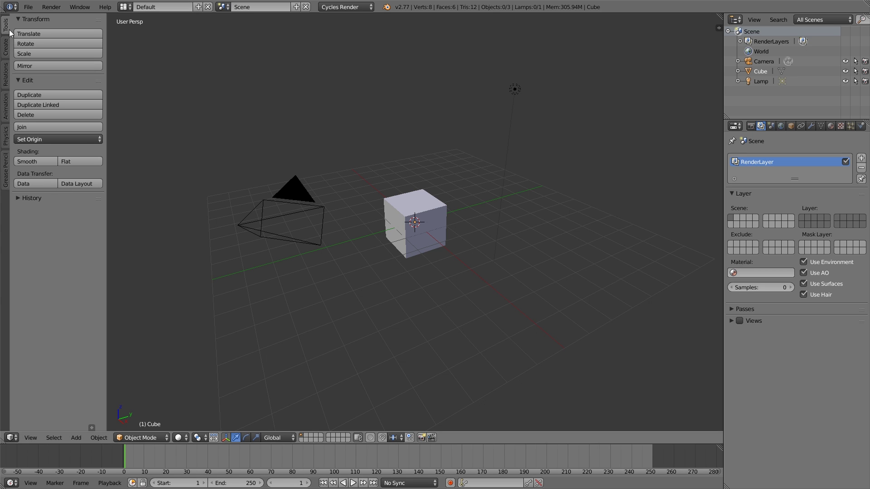
- Switch to the Compositing layout and add a Viewer output node below Composite
left_click(124, 7)
left_click(148, 42)
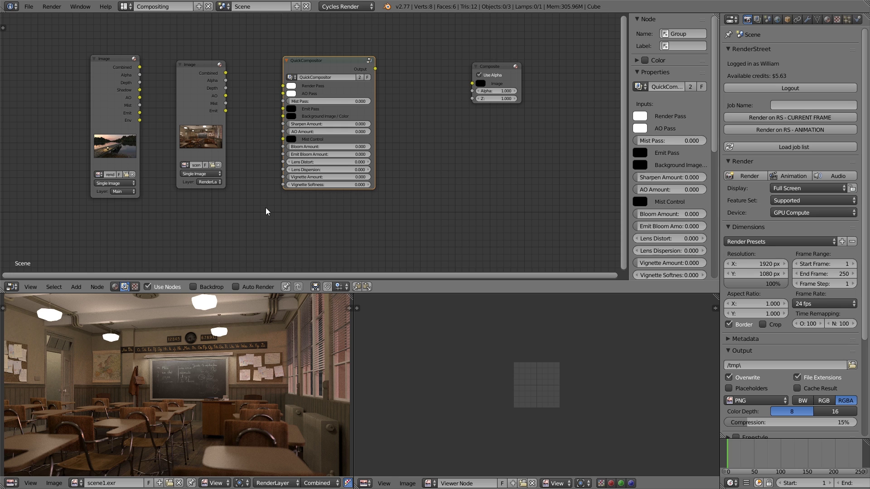
left_click(76, 287)
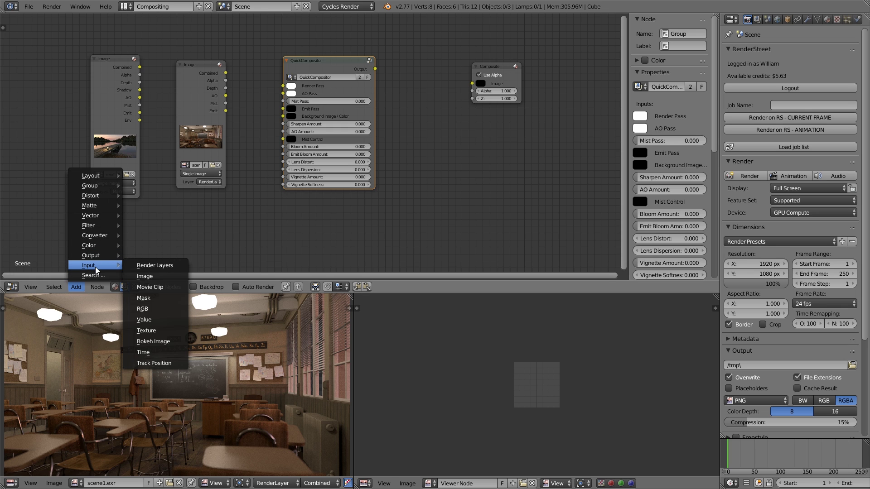
mouse_move(108, 257)
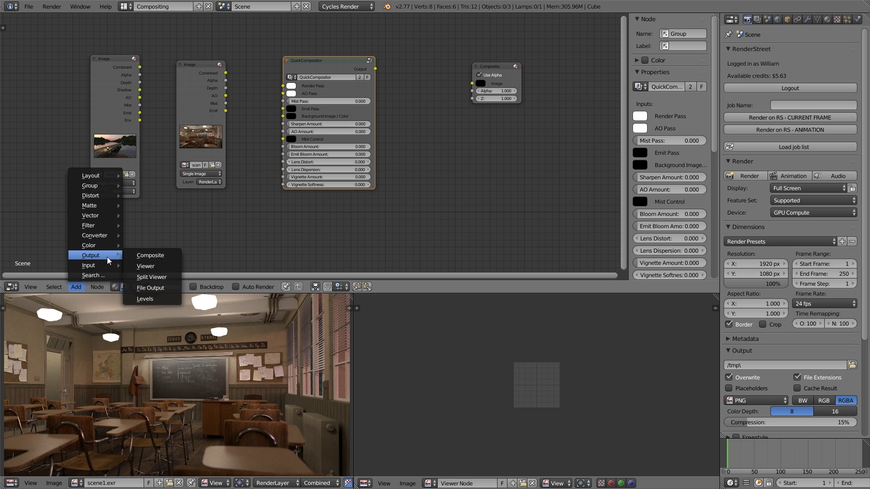
left_click(146, 266)
left_click(498, 136)
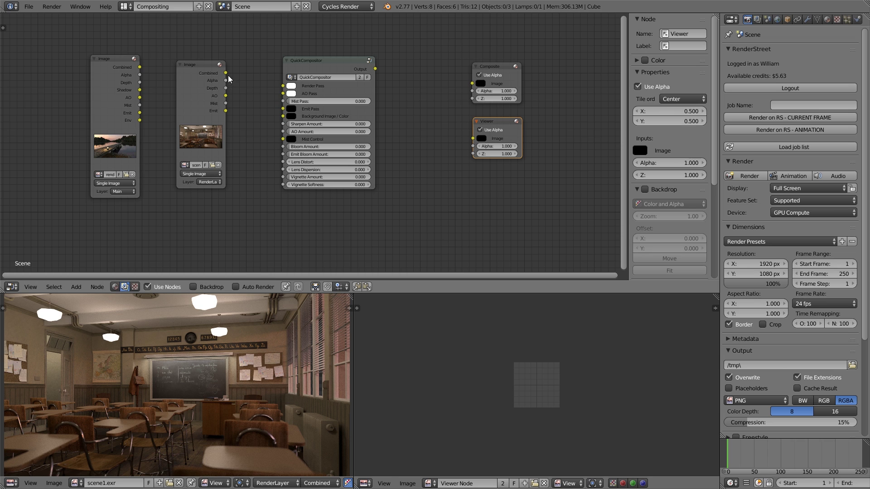
- Link the render's Combined output to Composite, branching it through a reroute into the Viewer
left_click_drag(226, 73, 472, 84)
left_click_drag(344, 68, 345, 172)
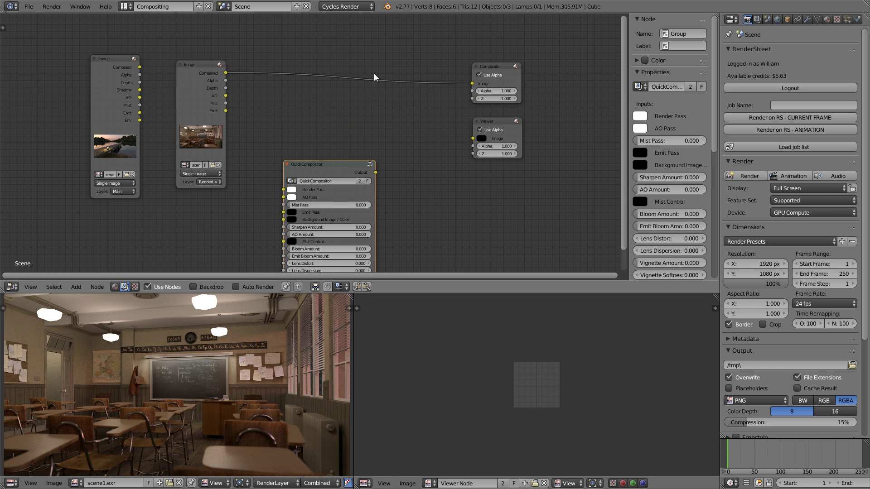
right_click_drag(375, 74, 376, 98, "shift")
left_click_drag(376, 81, 473, 139)
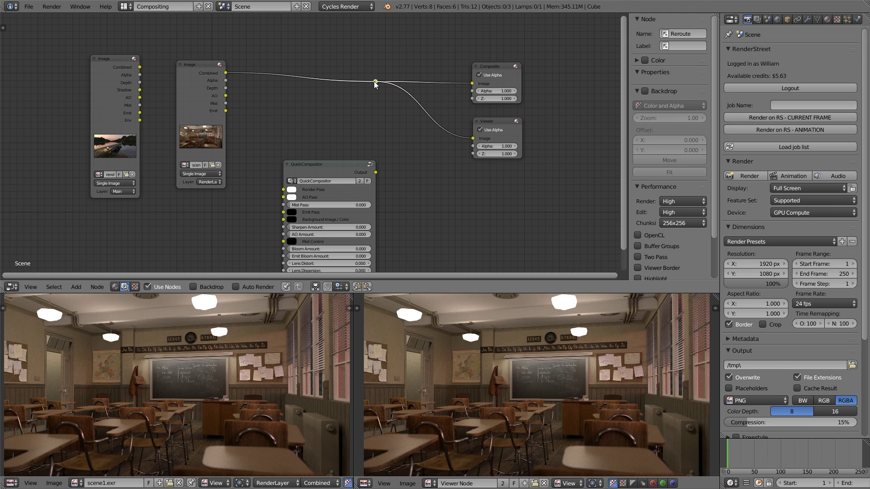
left_click_drag(374, 81, 430, 113)
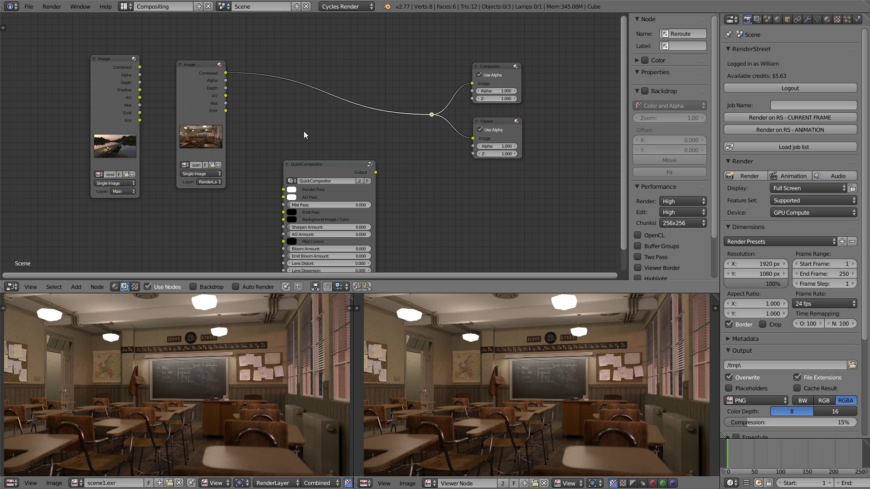
- Toggle the node editor backdrop on and off, then move the QuickCompositor node up-left
left_click(195, 287)
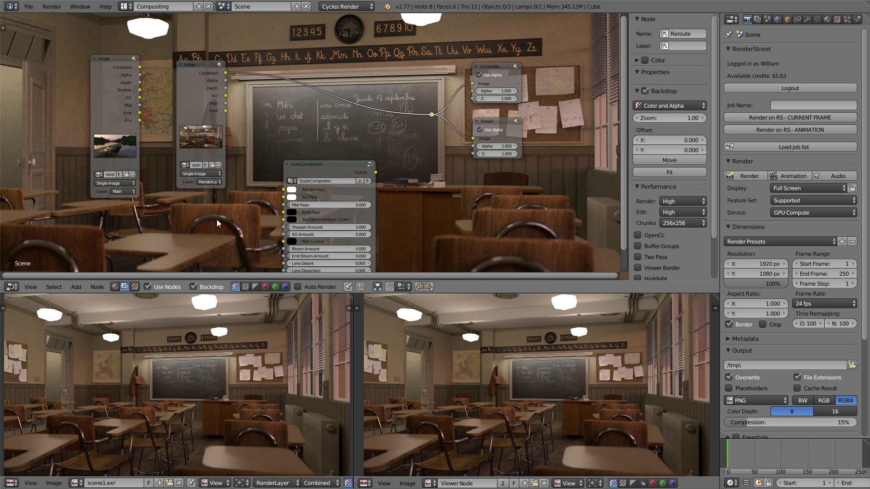
left_click(194, 287)
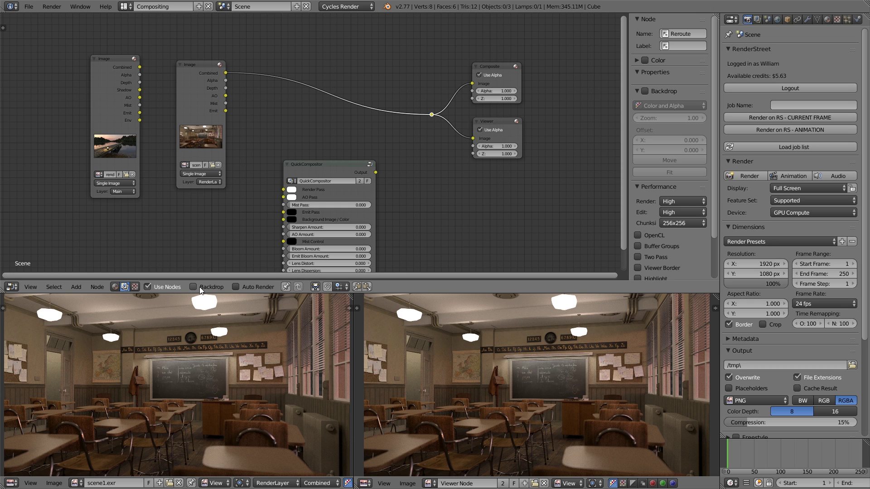
left_click_drag(320, 162, 331, 142)
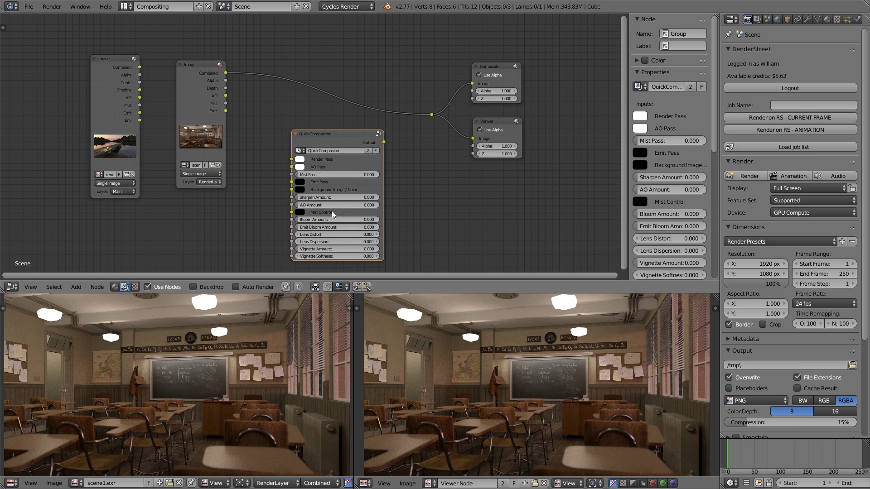
- Append the QuickCompositor node group from BlenderBrit's Projects/pack_compositorNodes/compositorNodes.blend
left_click(29, 6)
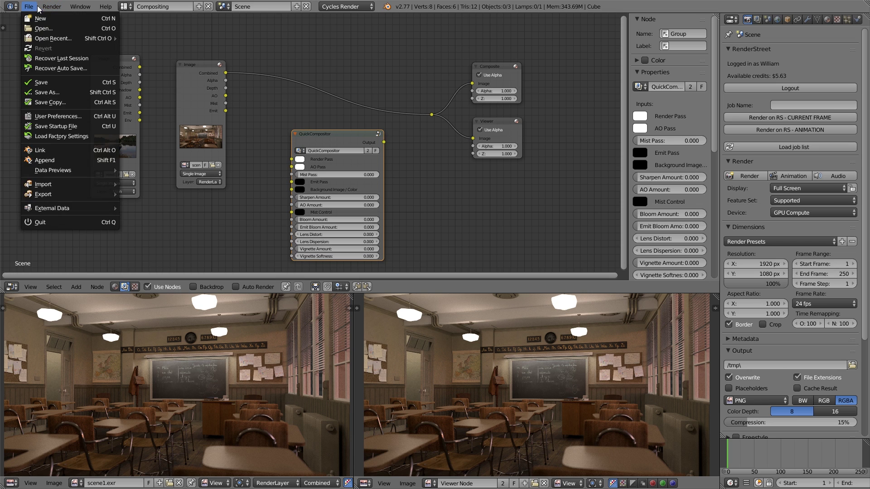
left_click(62, 161)
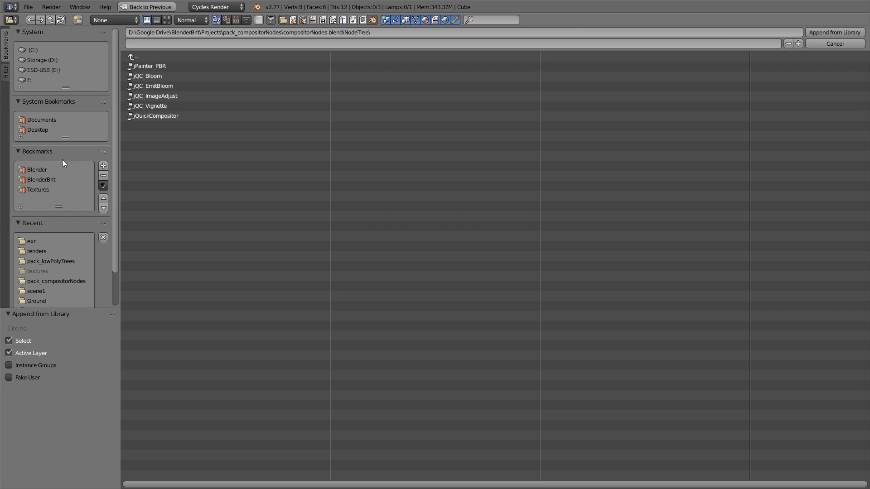
left_click(61, 179)
left_click(146, 126)
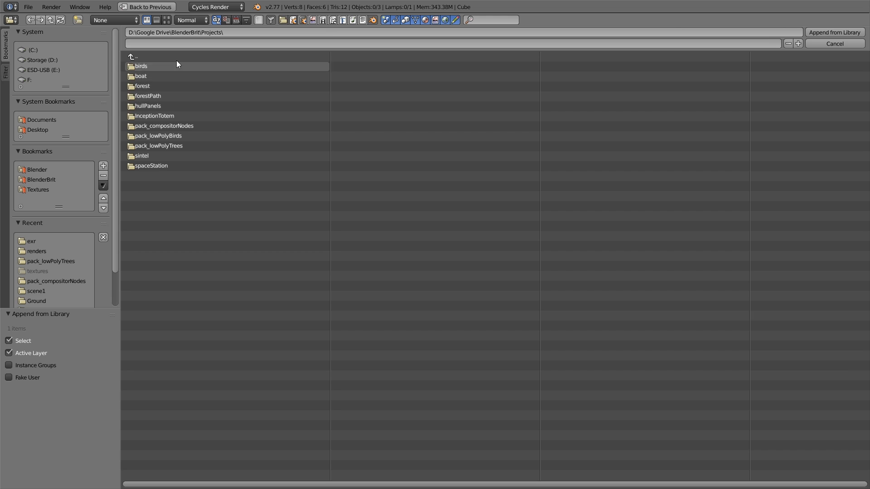
left_click(185, 126)
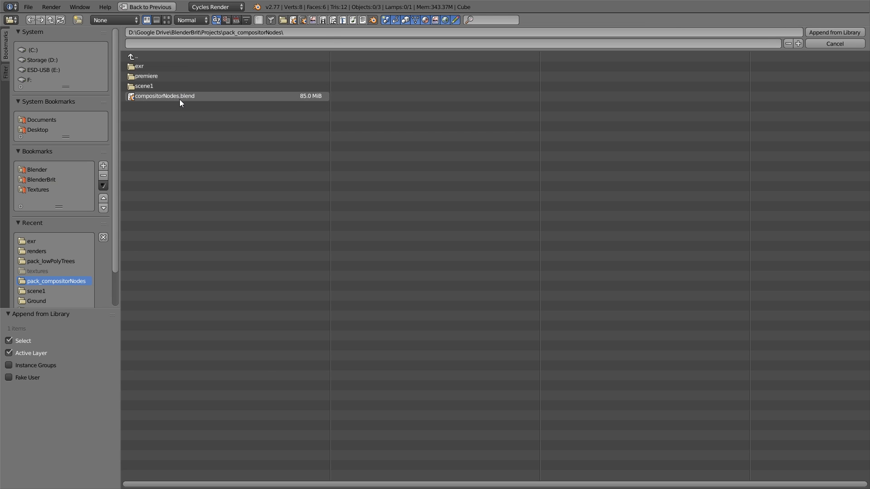
left_click(181, 96)
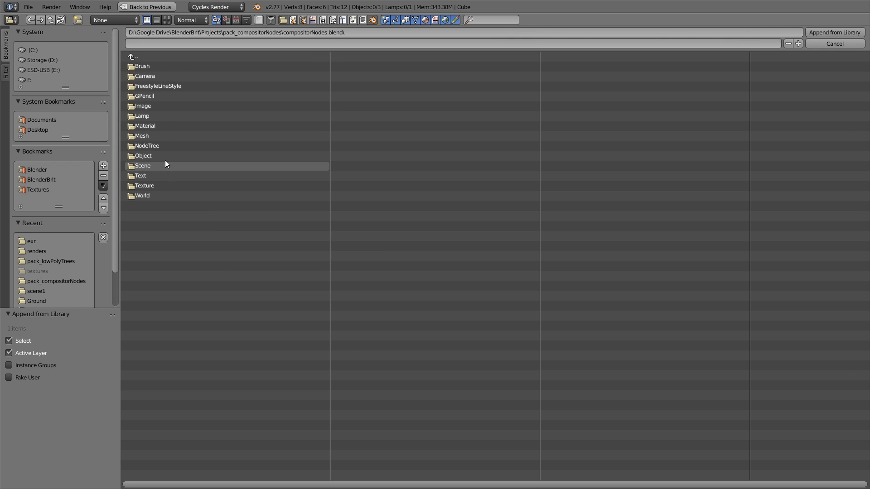
left_click(172, 145)
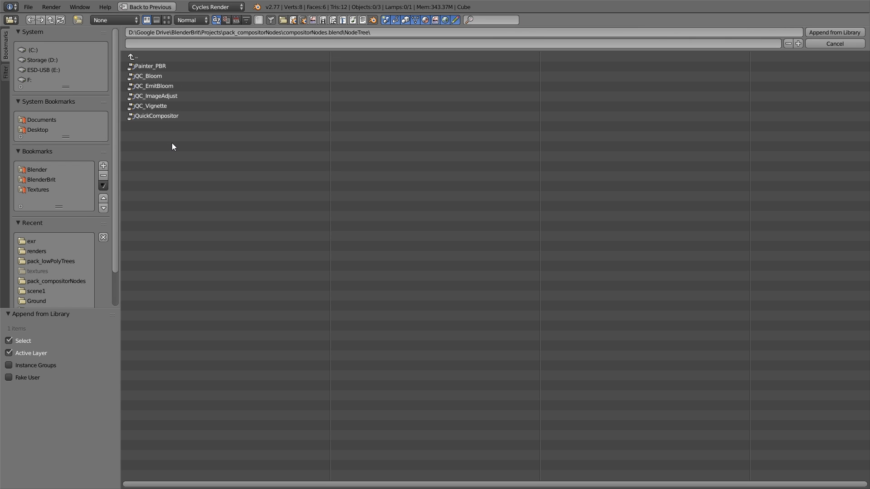
left_click(174, 117)
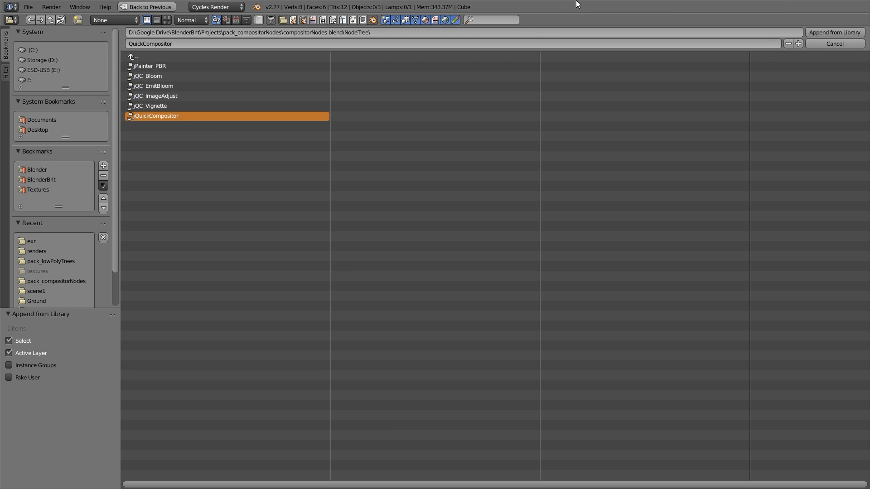
left_click(823, 30)
- Place the appended QuickCompositor group node in the tree and nudge it up and right
left_click(335, 142)
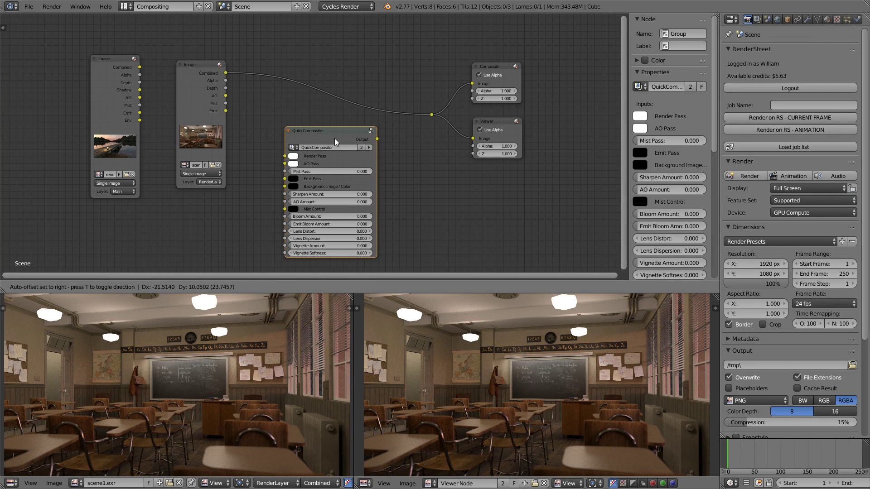
left_click(76, 287)
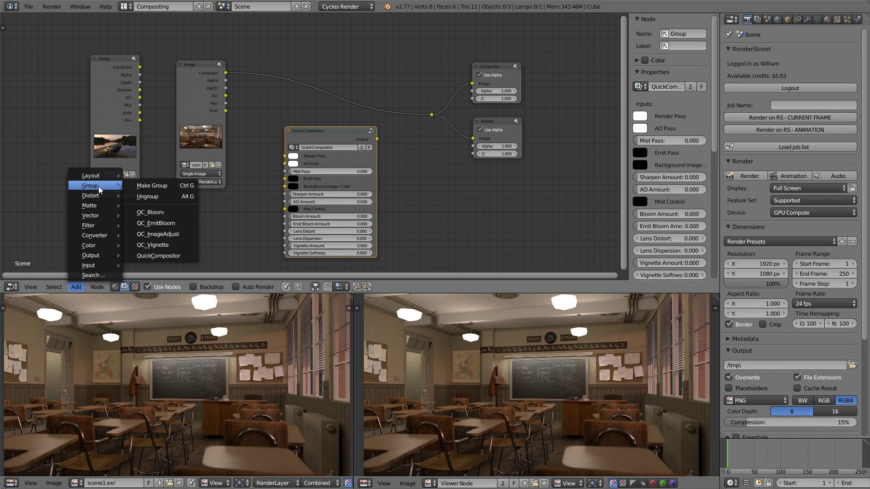
left_click_drag(326, 136, 334, 129)
left_click(334, 129)
scroll(335, 131, "up", 1)
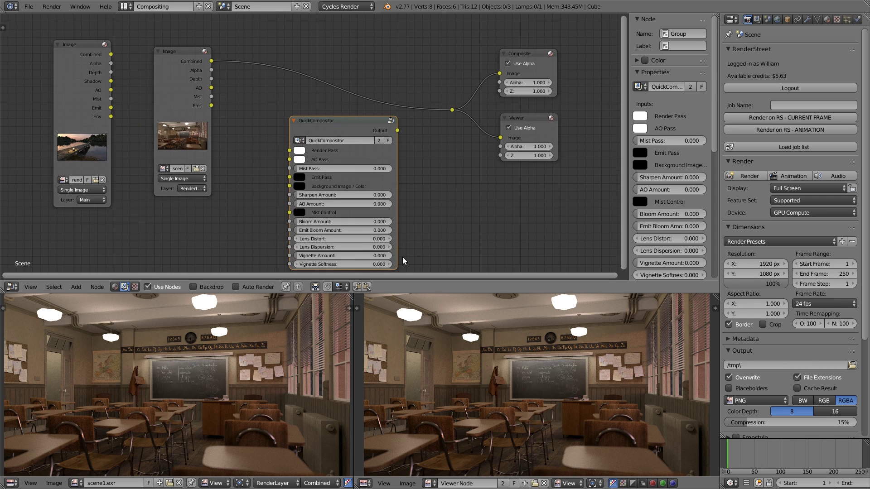
scroll(334, 134, "down", 1)
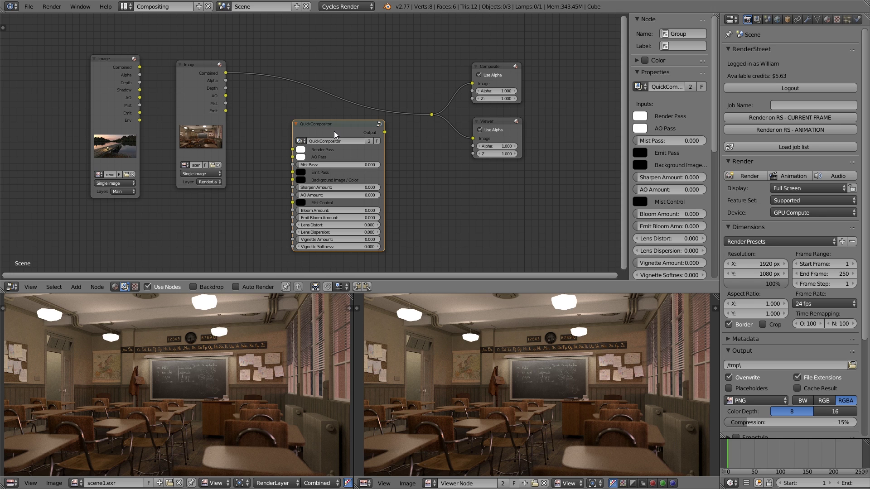
- Enable the Mist, AO and Emission render passes in the render layer settings
left_click_drag(358, 127, 371, 126)
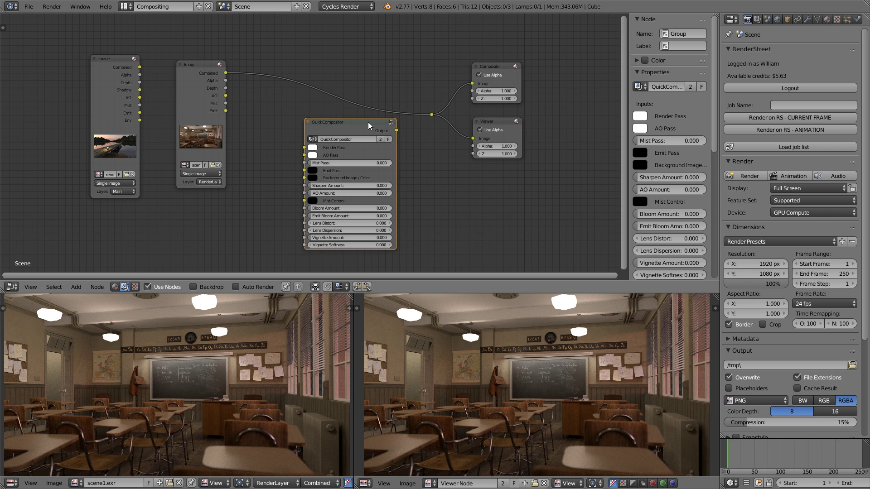
left_click(757, 20)
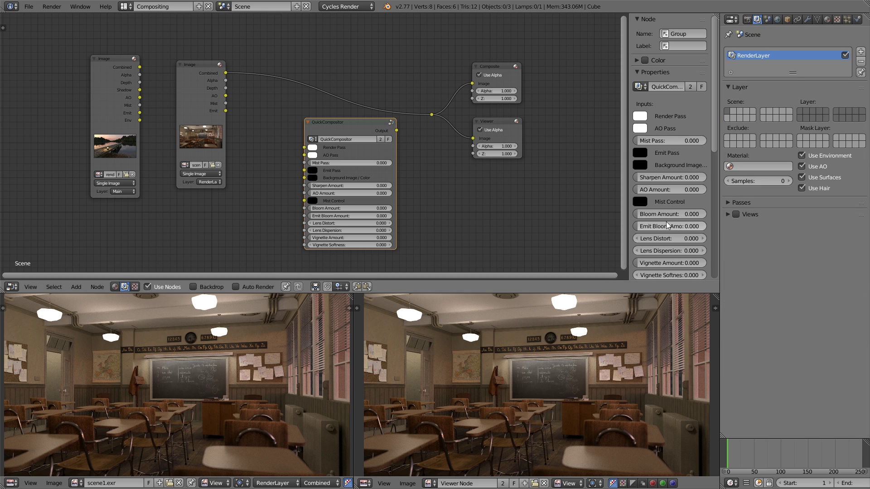
left_click(731, 204)
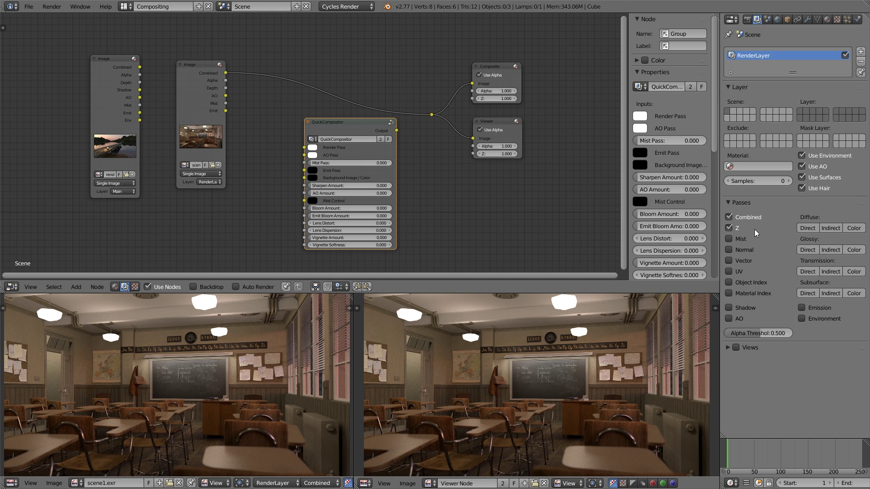
left_click(744, 241)
left_click(746, 322)
left_click(817, 310)
- Show the World's Mist Pass settings with Start 5 and Depth 25
left_click(777, 19)
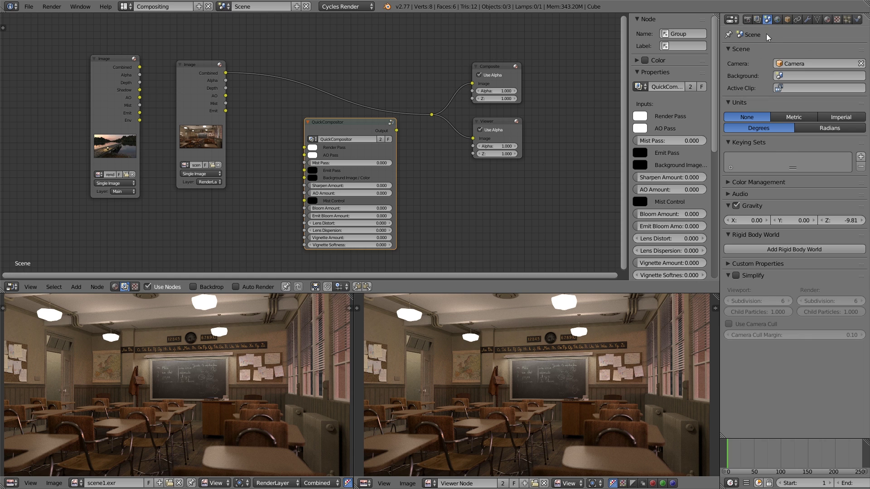
left_click(777, 20)
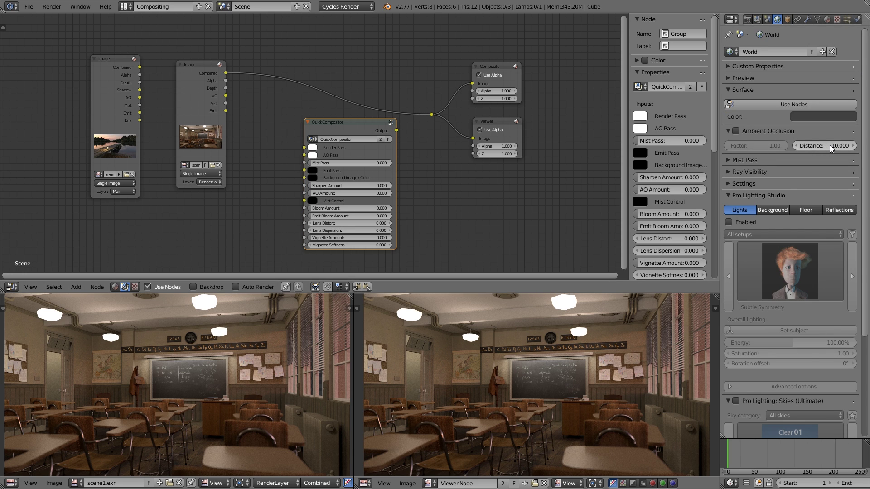
left_click(731, 162)
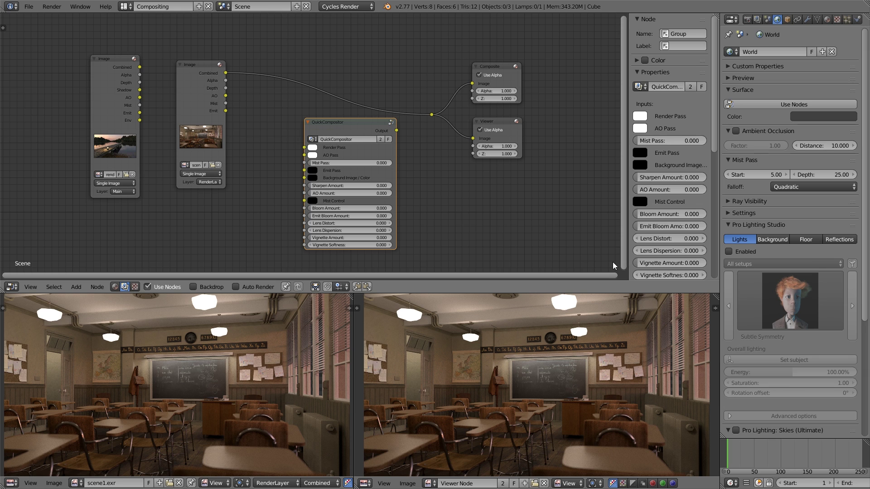
- Insert the QuickCompositor node between the classroom render and the Composite and Viewer outputs
left_click_drag(202, 92, 201, 94)
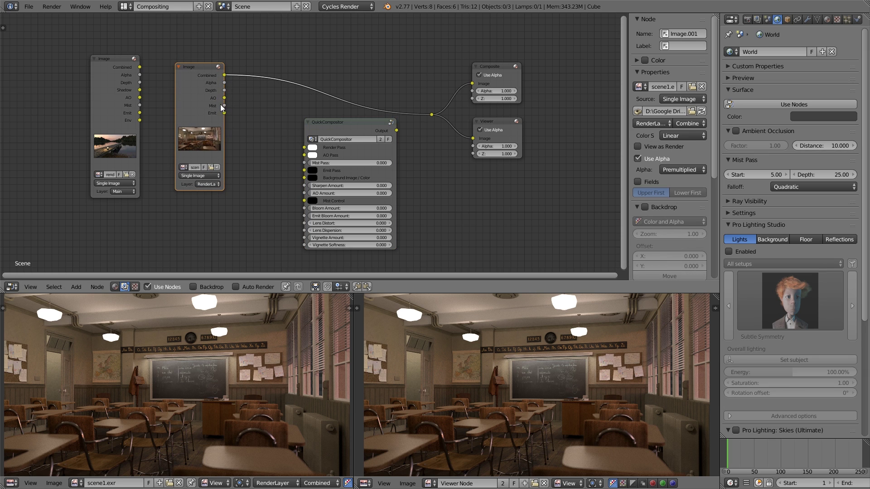
left_click_drag(341, 130, 336, 86)
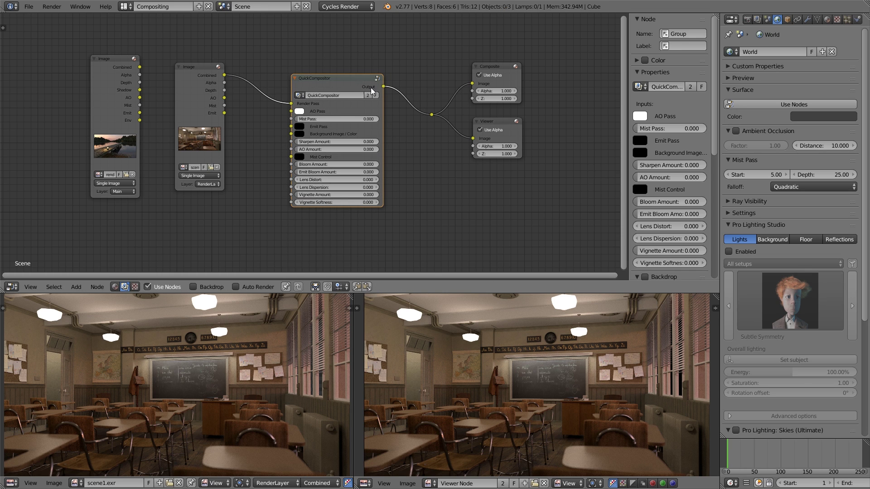
left_click(496, 67)
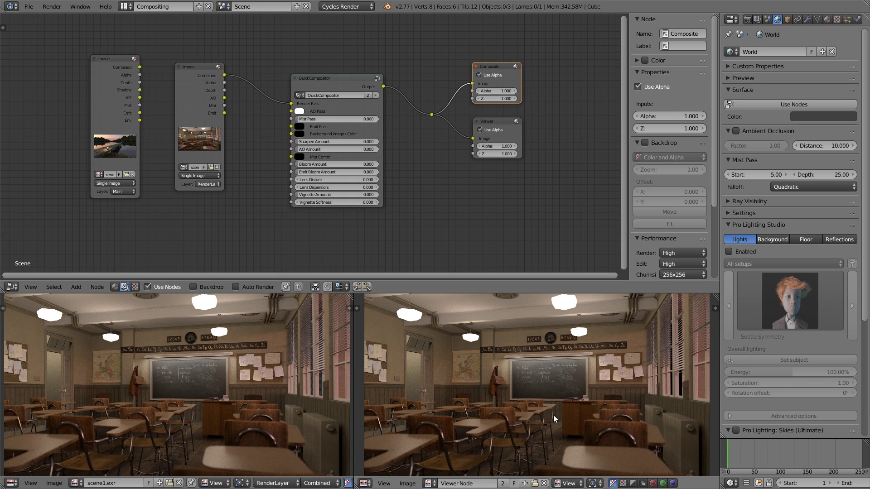
- Link the render's AO, Mist and Emit passes into QuickCompositor's matching pass inputs
left_click(342, 77)
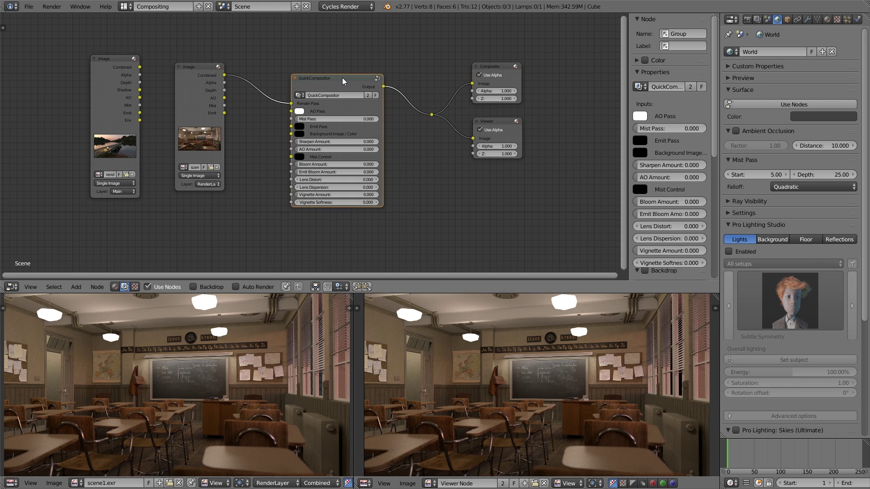
left_click(192, 121)
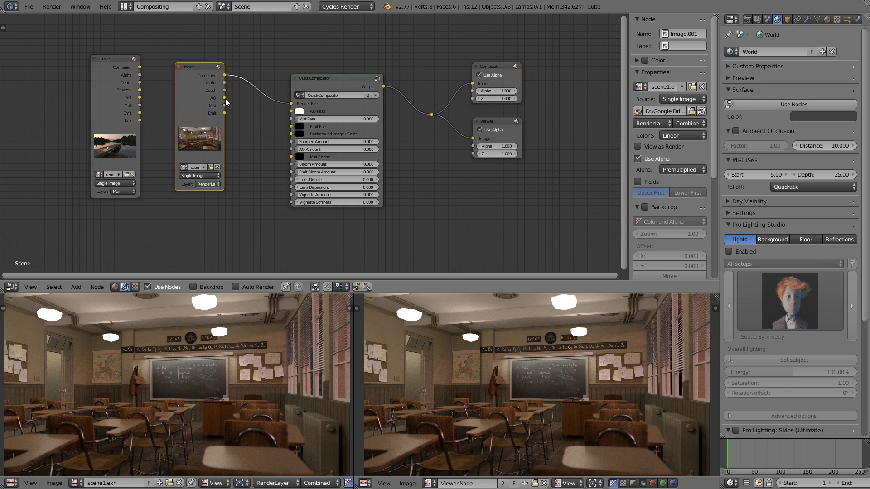
left_click_drag(224, 97, 293, 111)
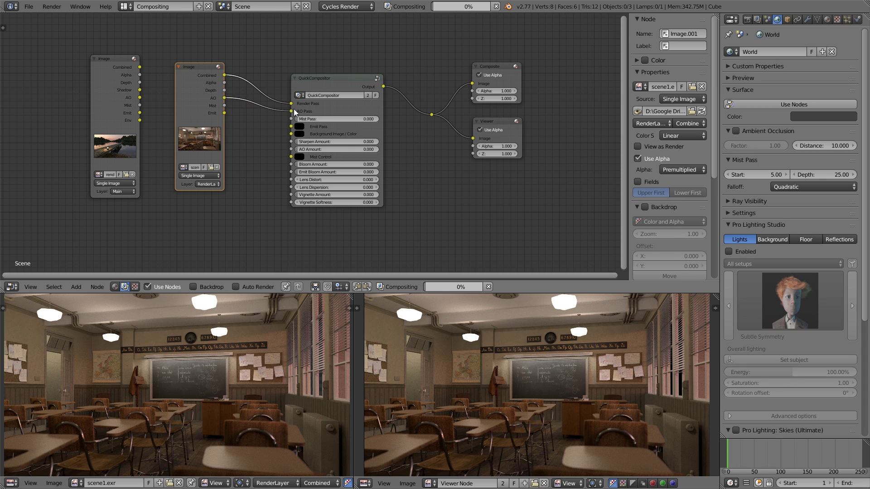
left_click_drag(225, 105, 291, 127)
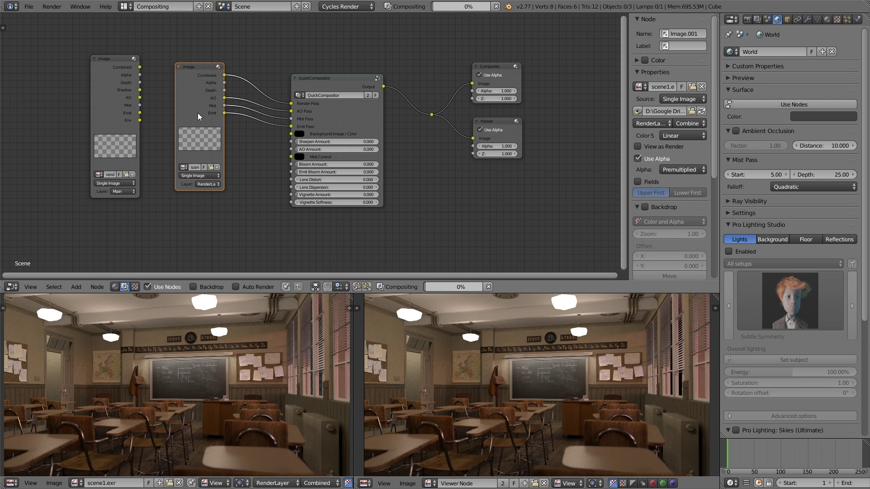
left_click(350, 113)
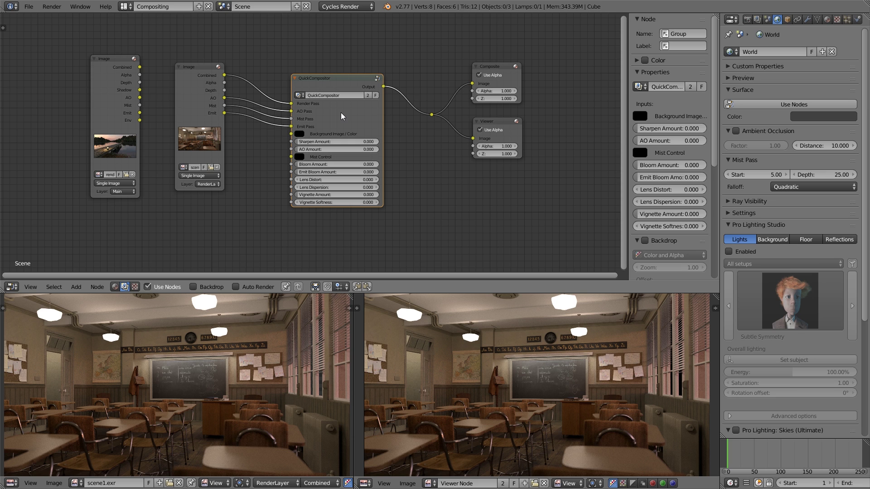
- Enter the QuickCompositor group and inspect its QC_Bloom, Color Balance, Hue/Saturation and Bright/Contrast nodes
key("Tab")
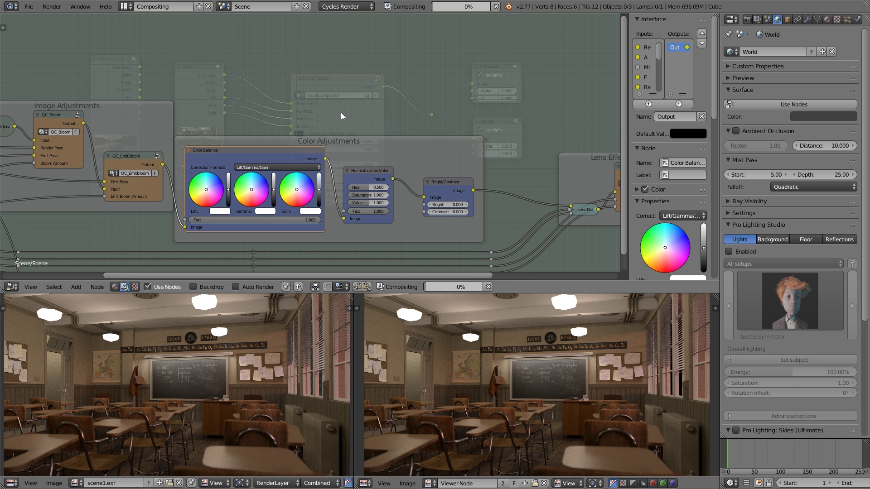
key("Home")
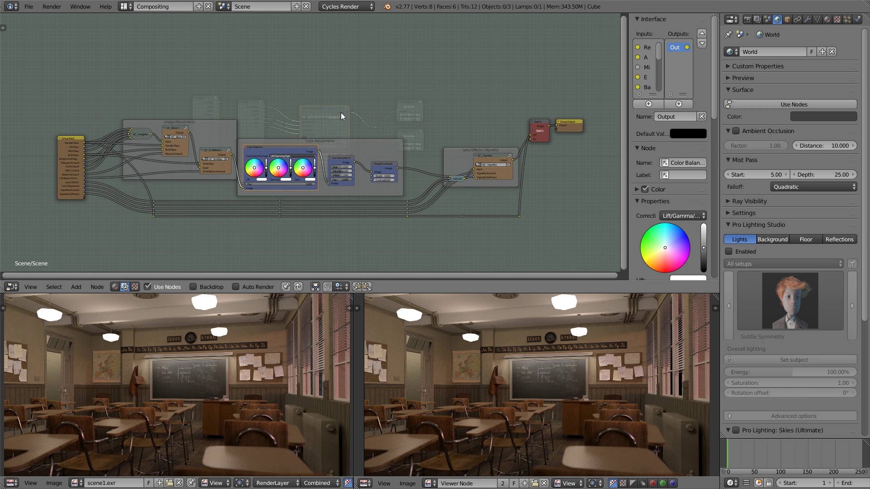
scroll(341, 112, "up", 3)
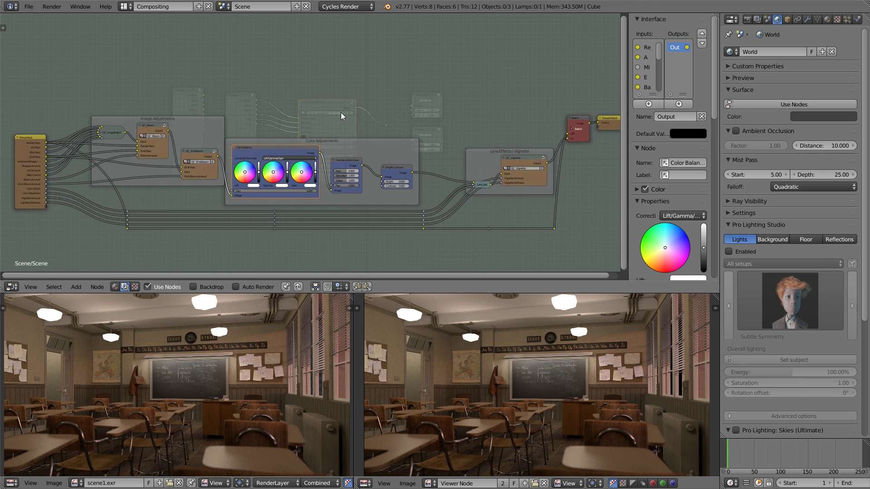
scroll(341, 112, "down", 1)
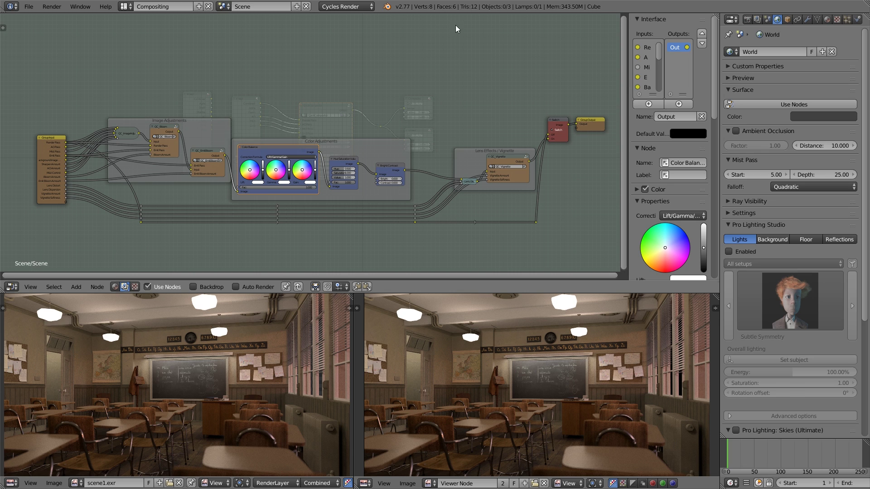
left_click(507, 161)
left_click(202, 152)
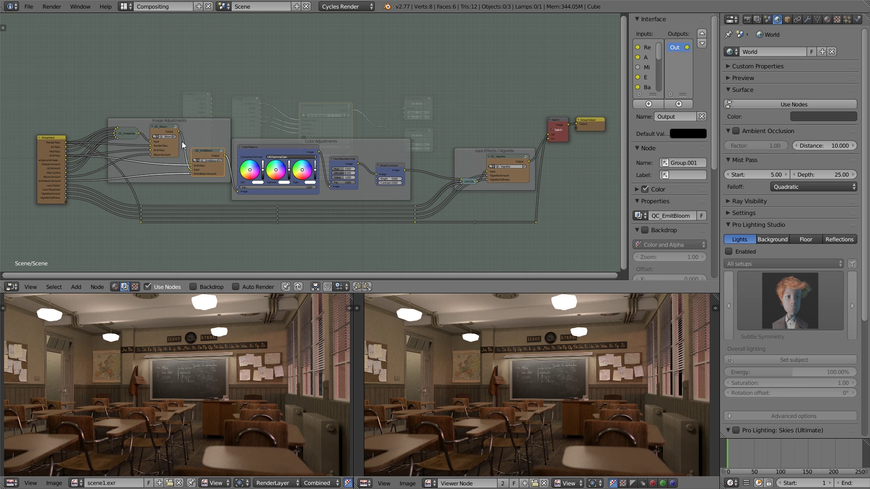
left_click(162, 129)
left_click(288, 148)
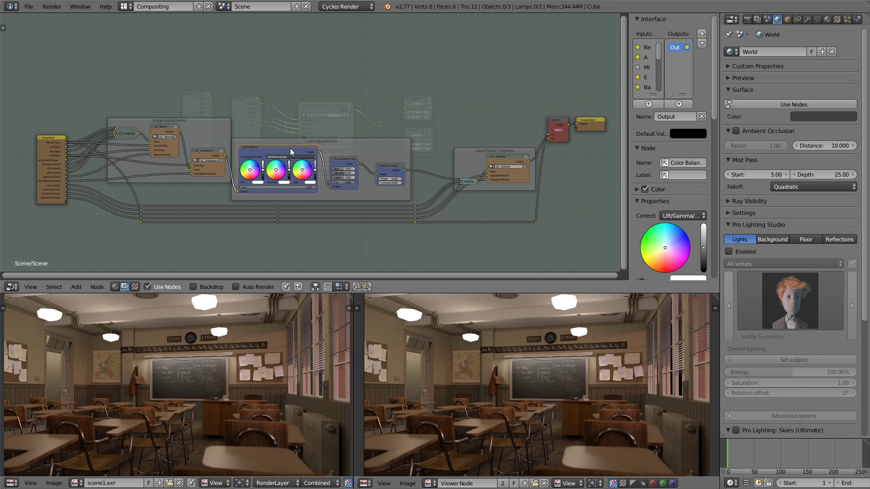
left_click(344, 160)
left_click(385, 165)
scroll(382, 233, "up", 1)
scroll(382, 233, "up", 3)
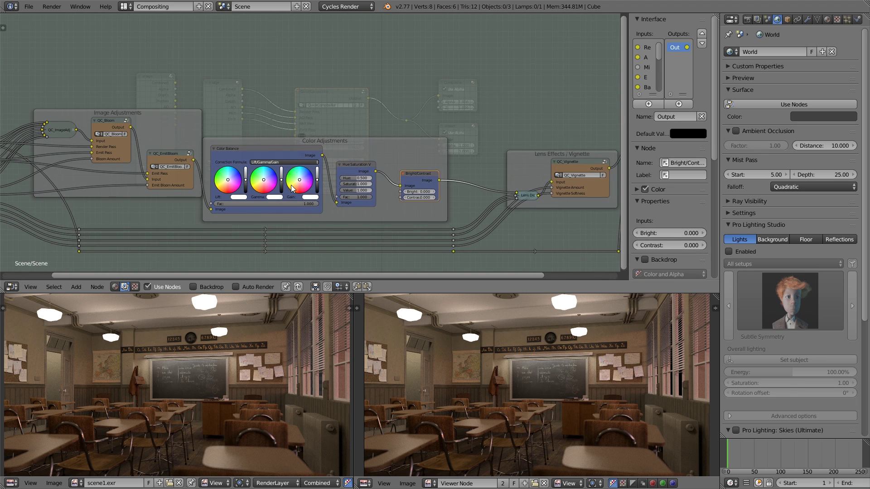
scroll(245, 236, "down", 4)
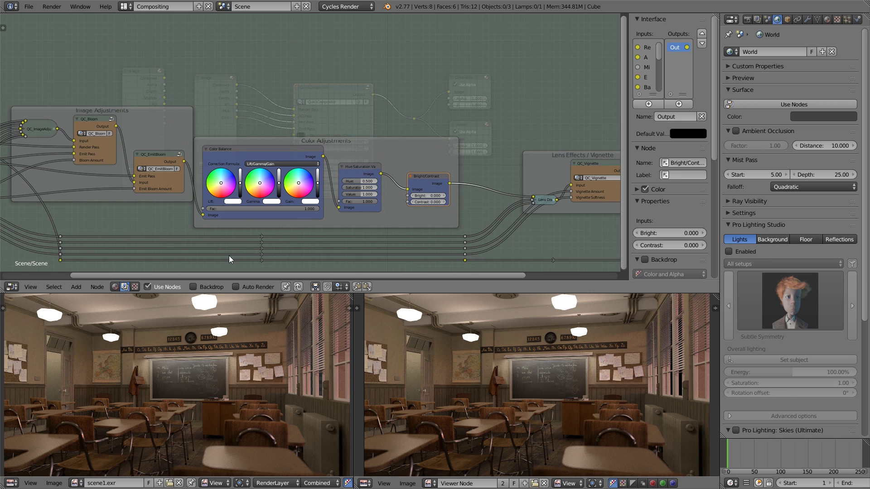
- Reposition the Color Adjustments frame and move the Bright/Contrast node up-left inside it
left_click_drag(357, 146, 381, 150)
scroll(278, 108, "up", 3)
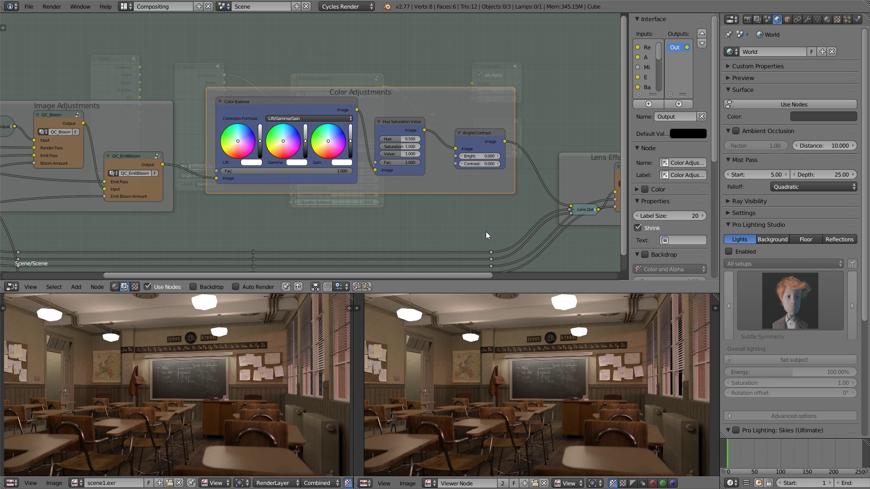
left_click_drag(489, 132, 481, 129)
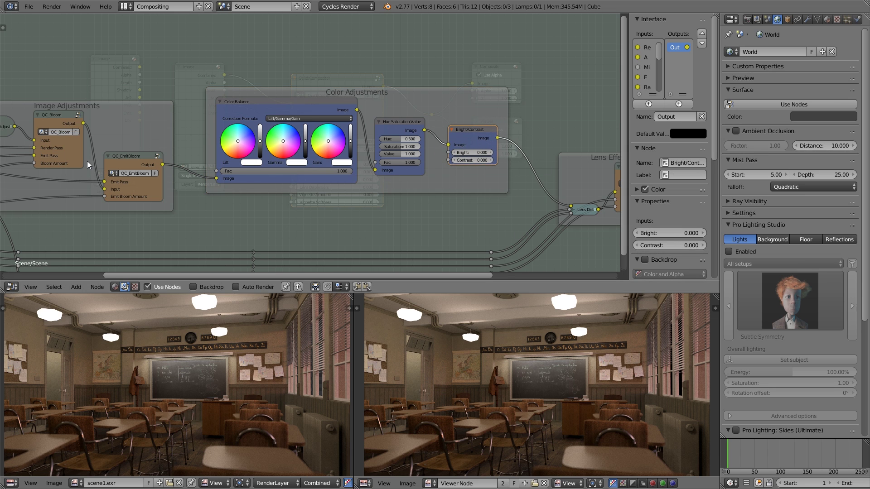
key("Home")
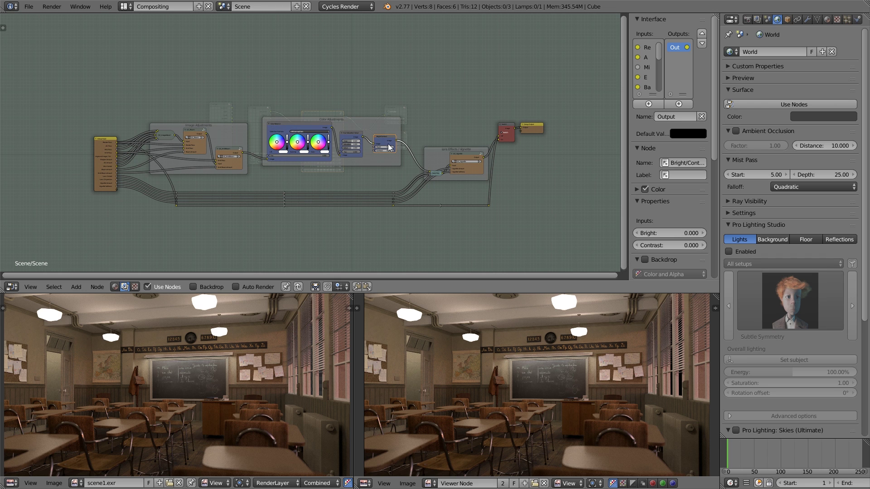
scroll(354, 219, "up", 4)
mouse_move(388, 116)
left_mouse_down()
mouse_move(421, 109)
mouse_move(398, 119)
left_mouse_up()
scroll(325, 207, "up", 1)
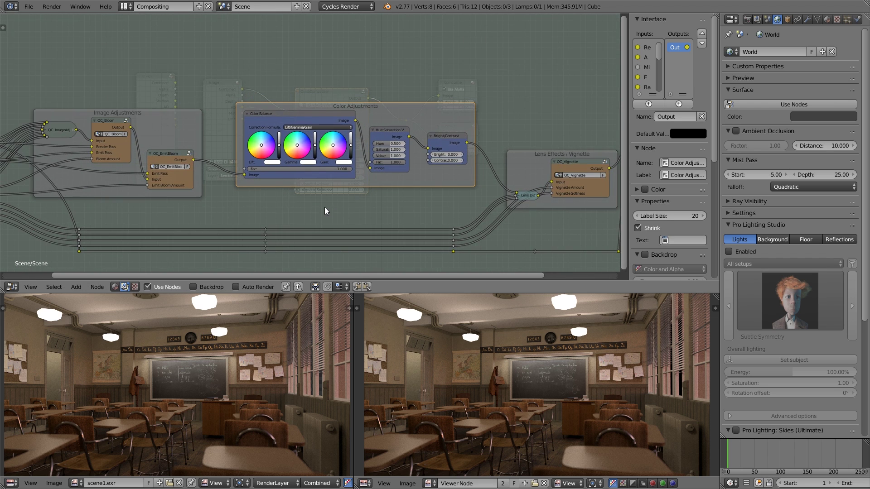
- Step into and back out of the QC_Bloom, QC_EmitBloom and QC_Vignette nested groups
left_click(121, 151)
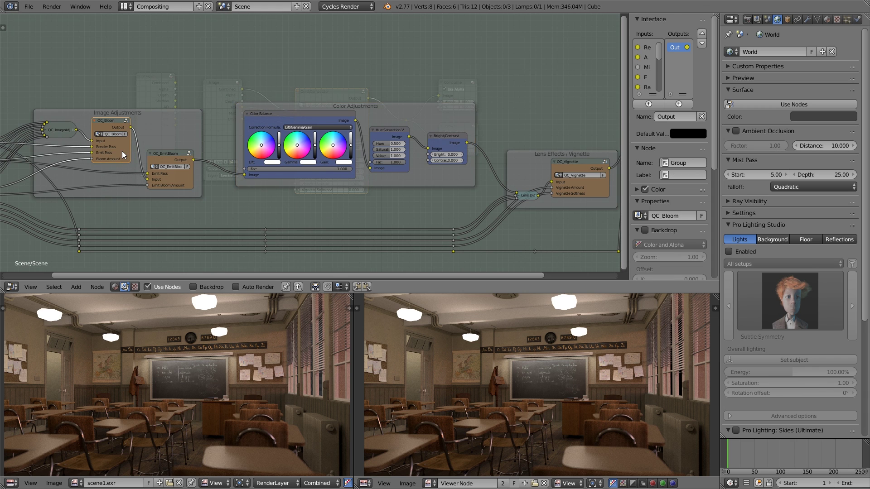
key("Tab")
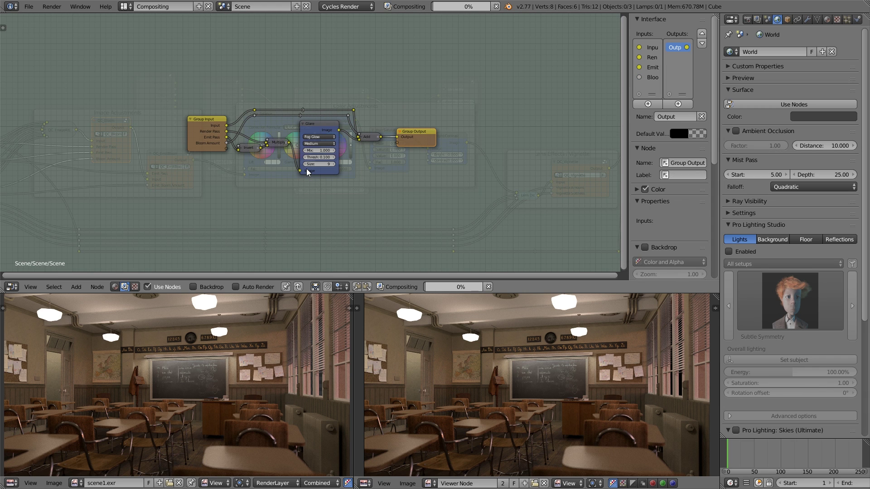
key("Tab")
left_click(169, 156)
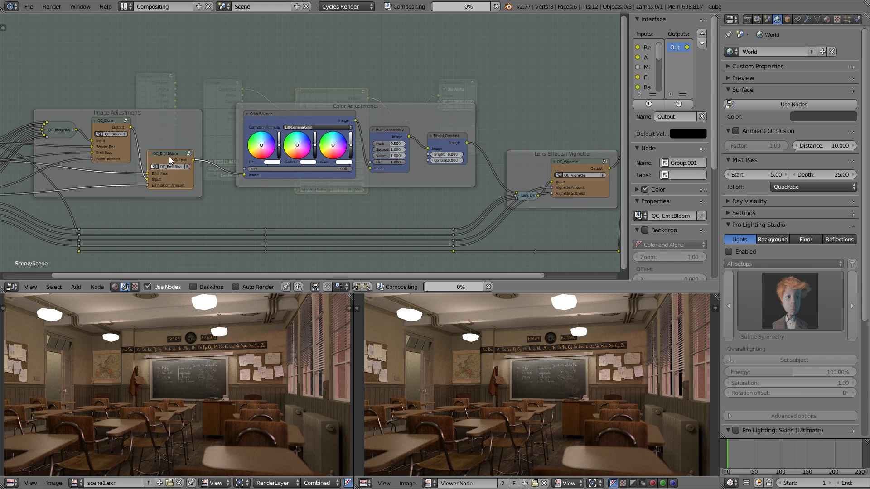
key("Tab")
key("Tab")
left_click(583, 174)
key("Tab")
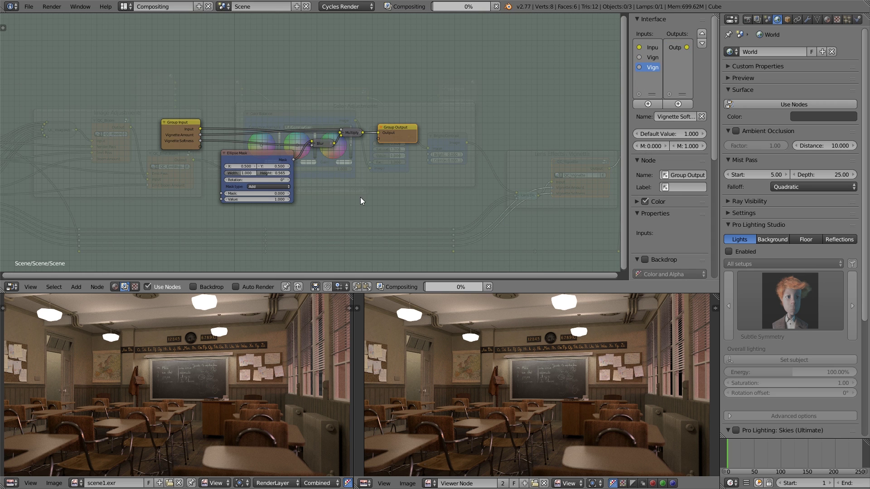
key("Tab")
key("Tab")
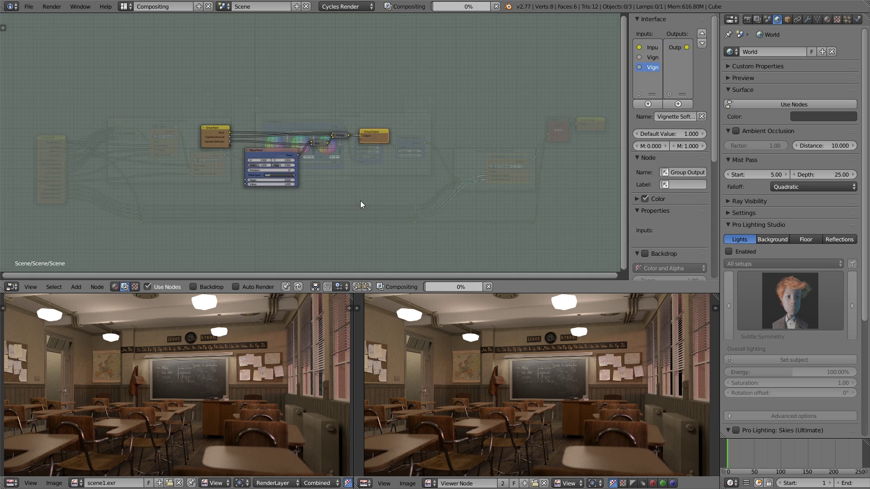
key("Tab")
key("Tab")
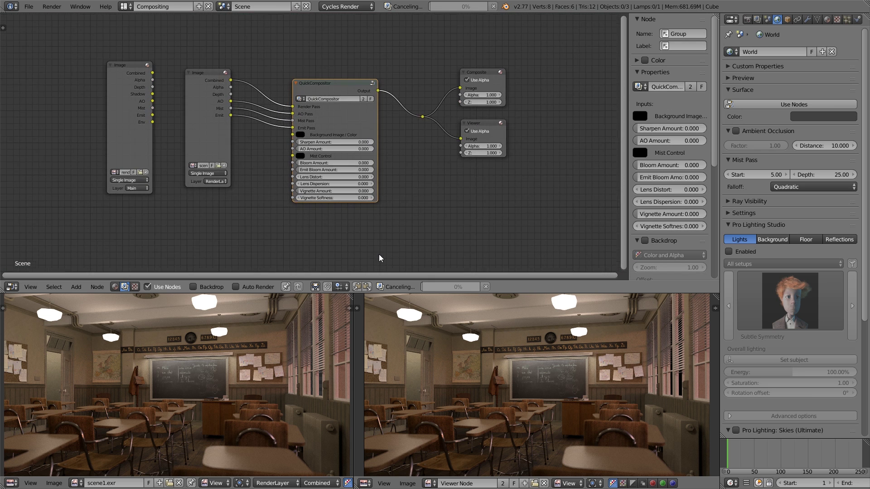
- After trying magenta, set QuickCompositor's background to muted peach (H 0.047, S 0.333, V 0.580)
scroll(379, 258, "up", 1)
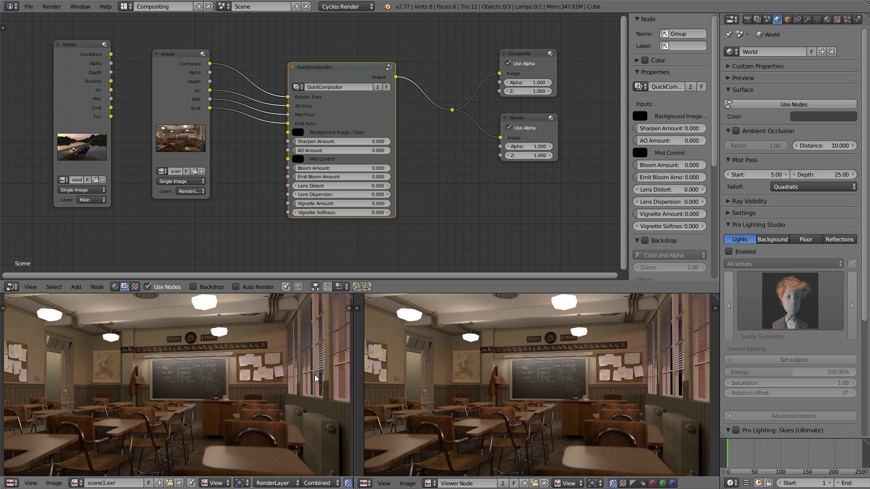
left_click(297, 133)
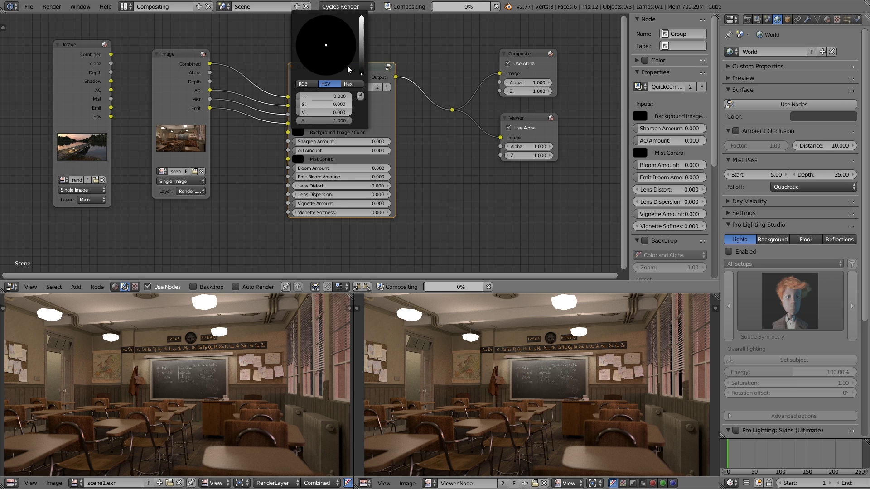
scroll(350, 51, "up", 10)
left_click(350, 52)
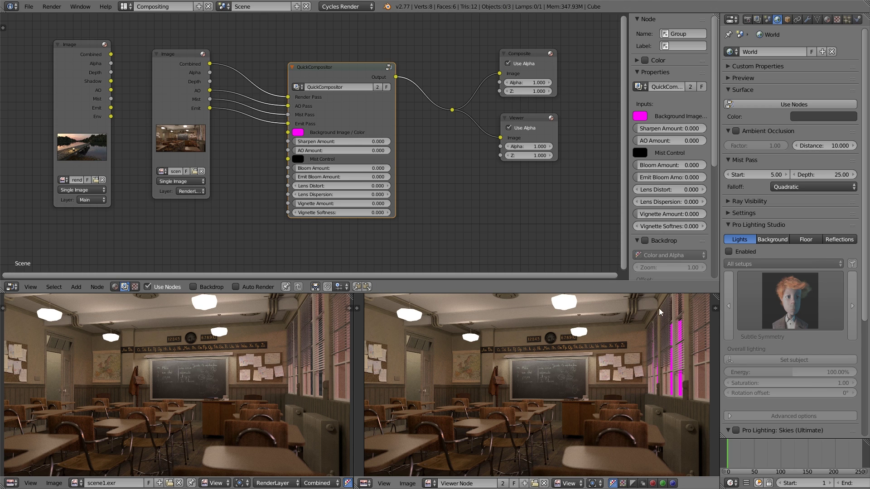
left_click(302, 135)
left_click(297, 135)
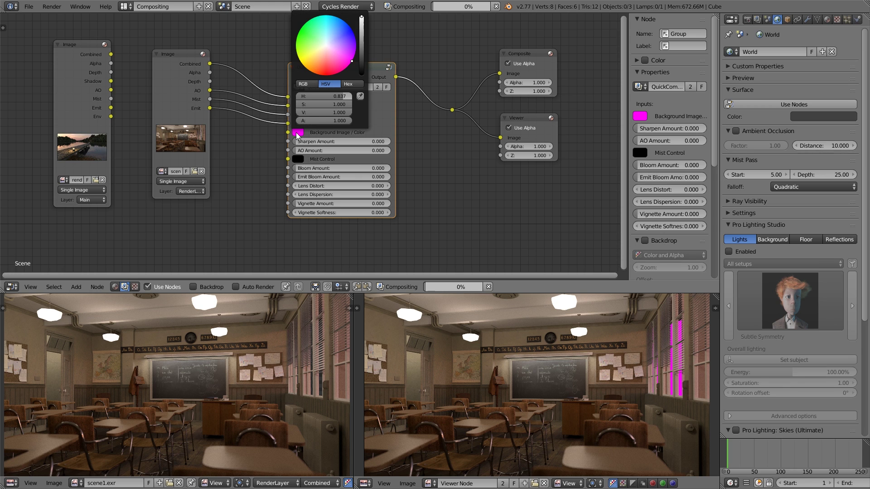
left_click(323, 54)
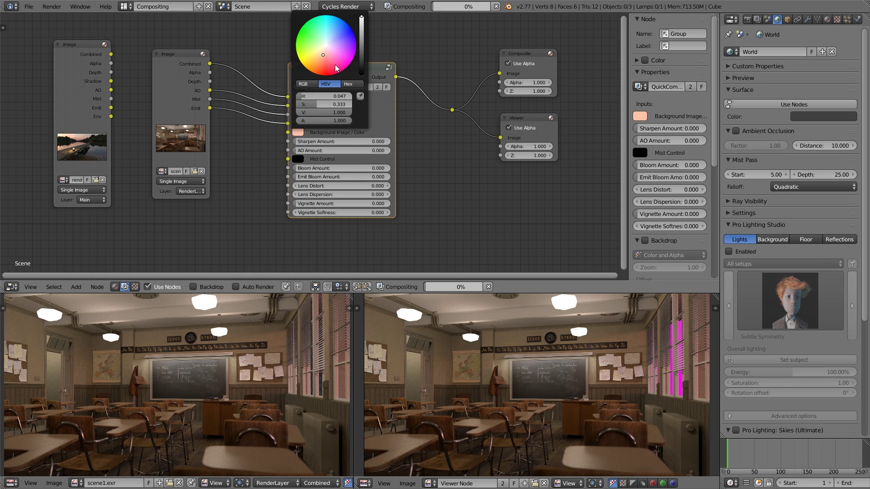
left_click(297, 132)
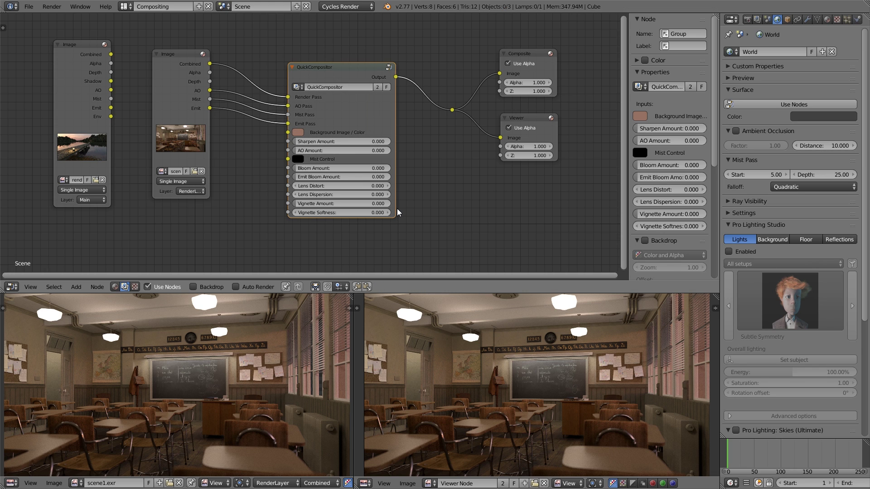
left_click(297, 132)
left_click(362, 31)
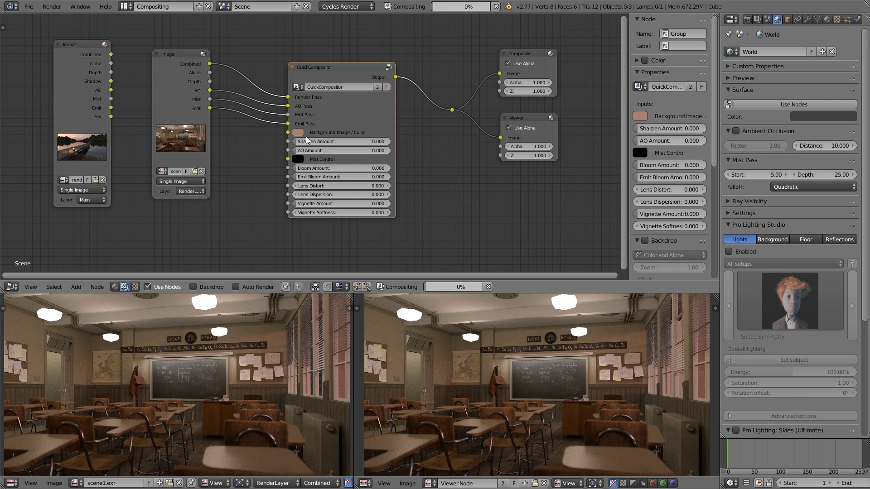
- Try QuickCompositor Sharpen Amount values of 0.05 and then full-strength 1
left_click_drag(338, 72, 343, 63)
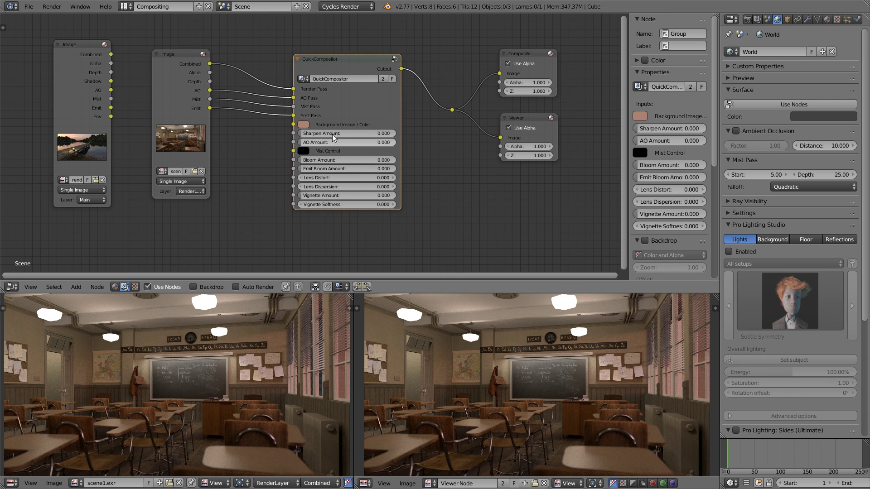
scroll(348, 232, "up", 2)
scroll(348, 232, "down", 1)
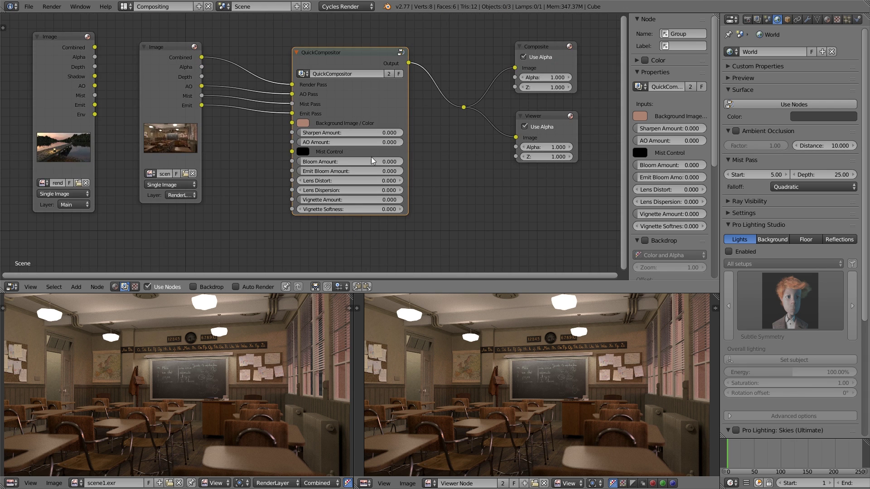
left_click(360, 132)
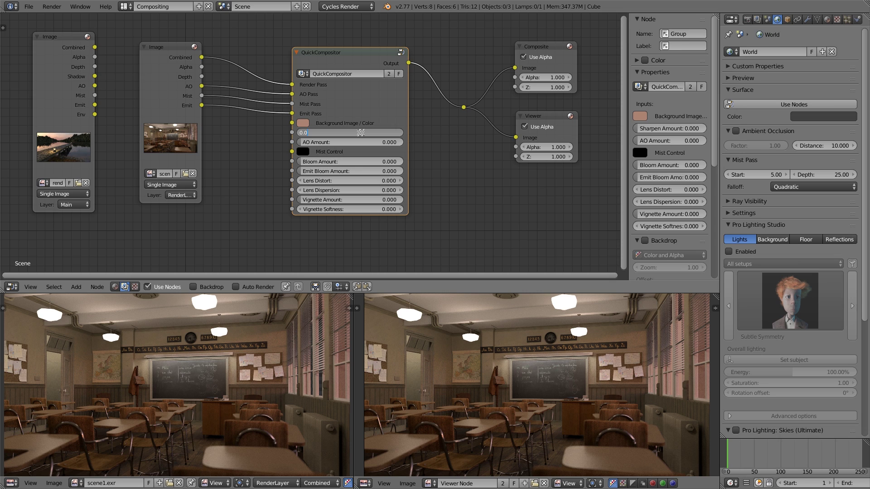
type(".05")
key("Return")
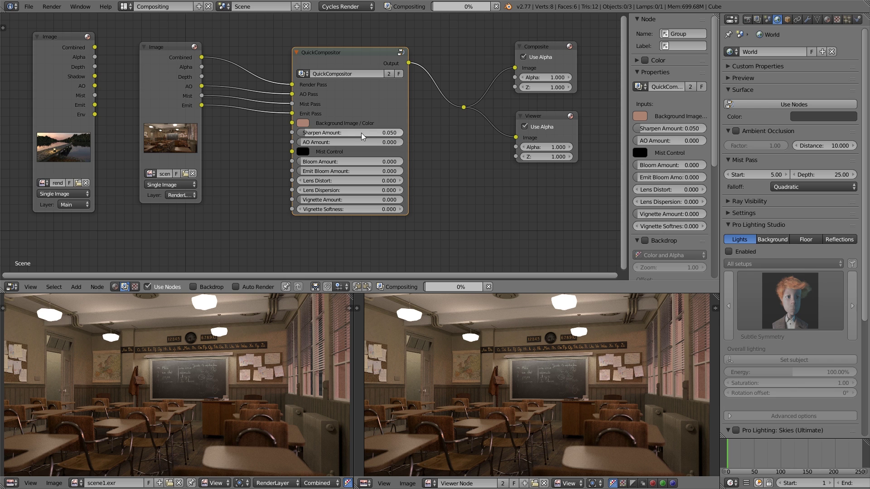
left_click(362, 136)
type("1")
key("Return")
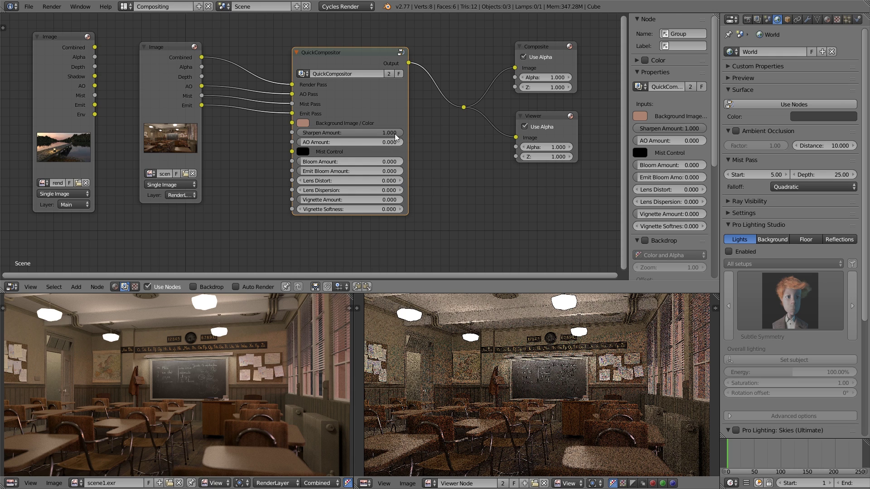
- Reduce the Sharpen Amount back to 0.05
left_click_drag(397, 138, 353, 130)
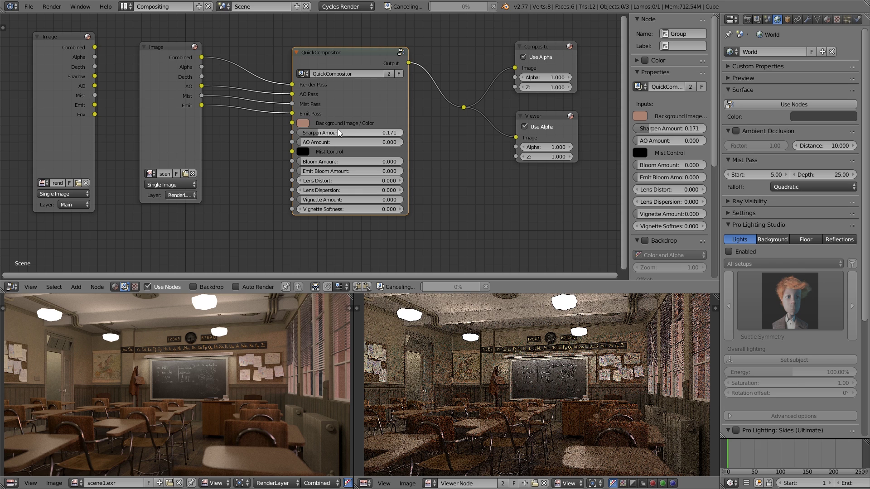
left_click(354, 130)
type("0.05")
key("Return")
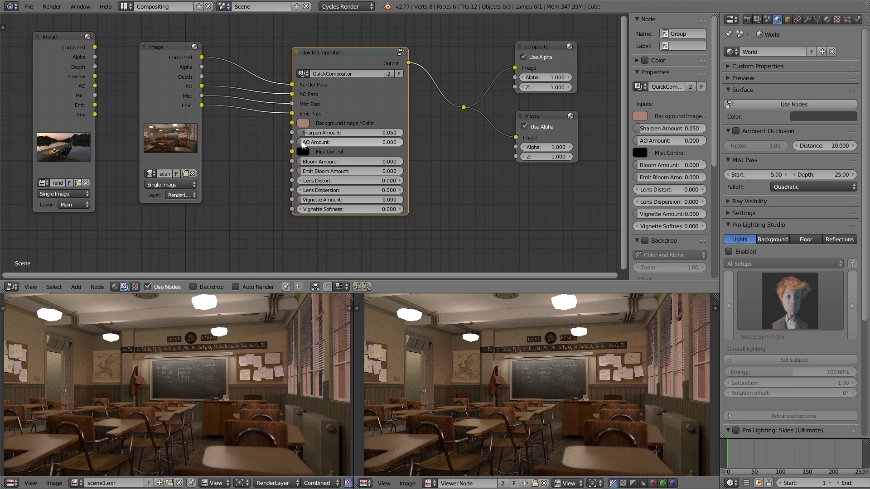
- Try a QuickCompositor AO Amount of 1, then settle on 0.1
left_click(328, 139)
type("1")
key("Return")
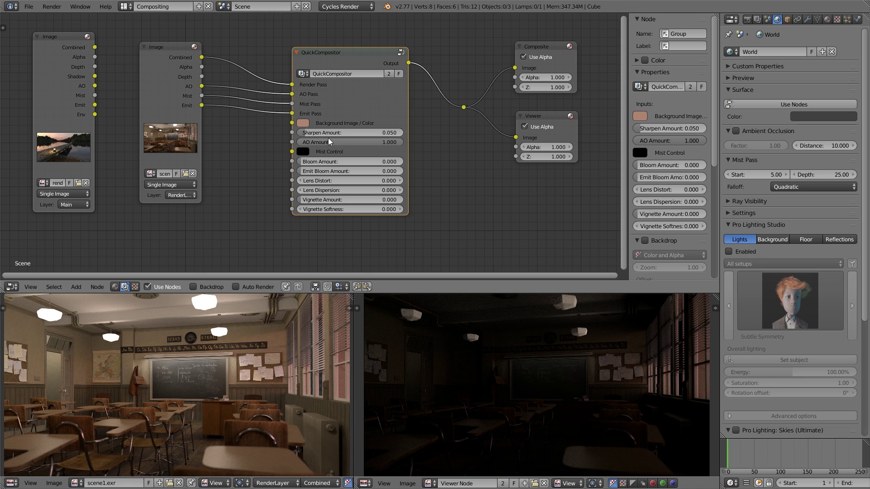
left_click(330, 142)
type("0.1")
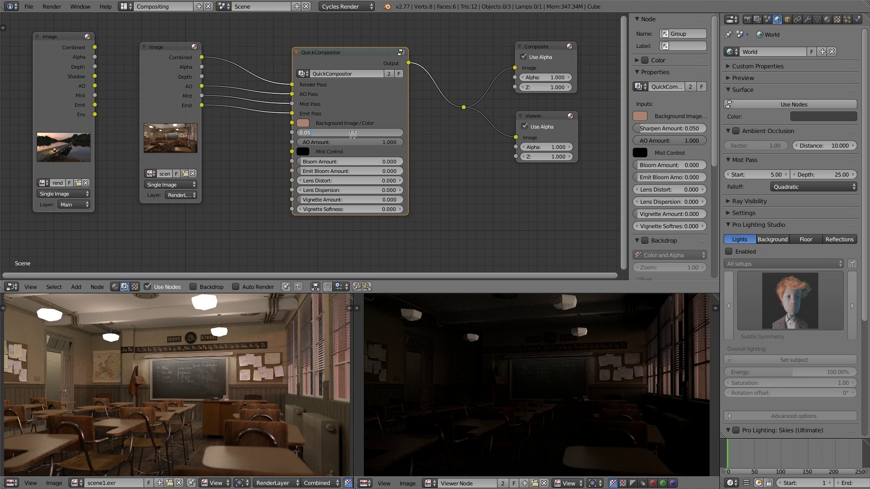
key("Return")
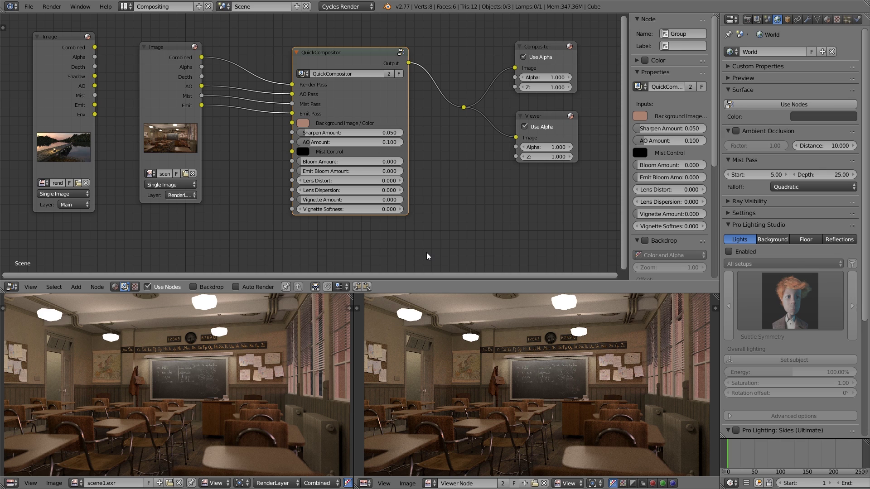
- Set the Mist Control colour to a muted warm brown (H 0.076, S 0.225, V 0.389)
left_click(302, 152)
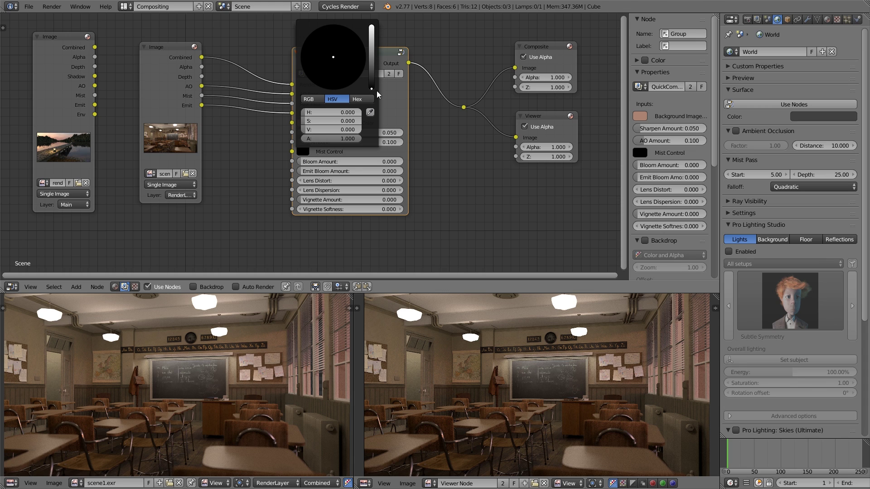
key("Return")
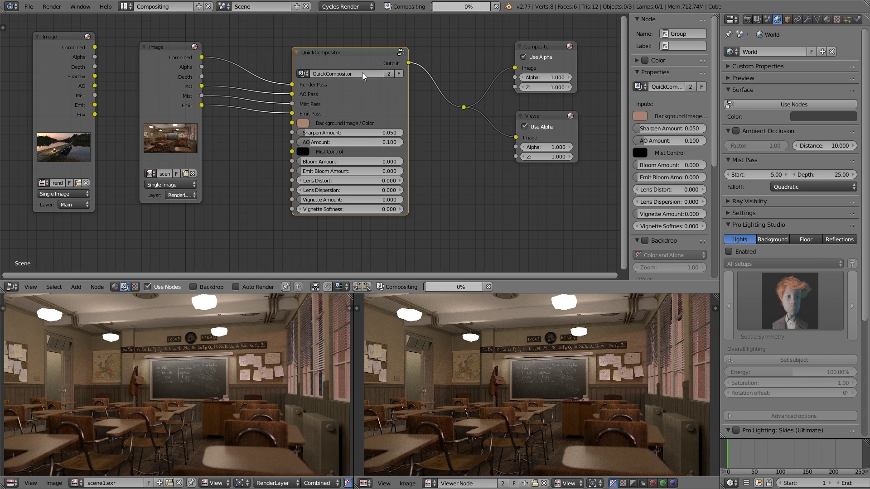
left_click(302, 153)
left_click(372, 40)
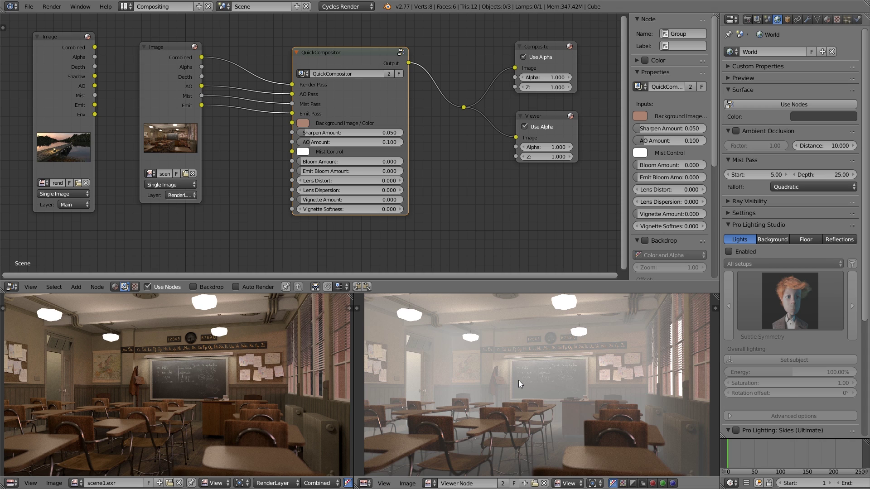
left_click(307, 152)
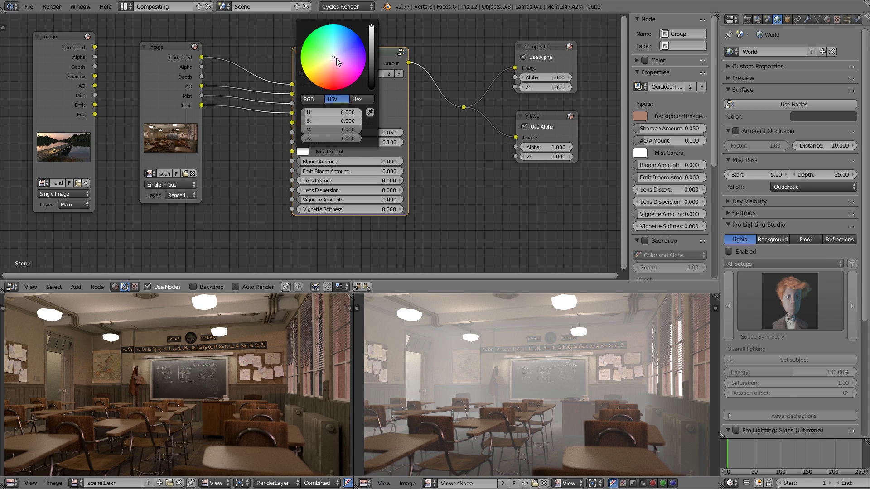
left_click(331, 63)
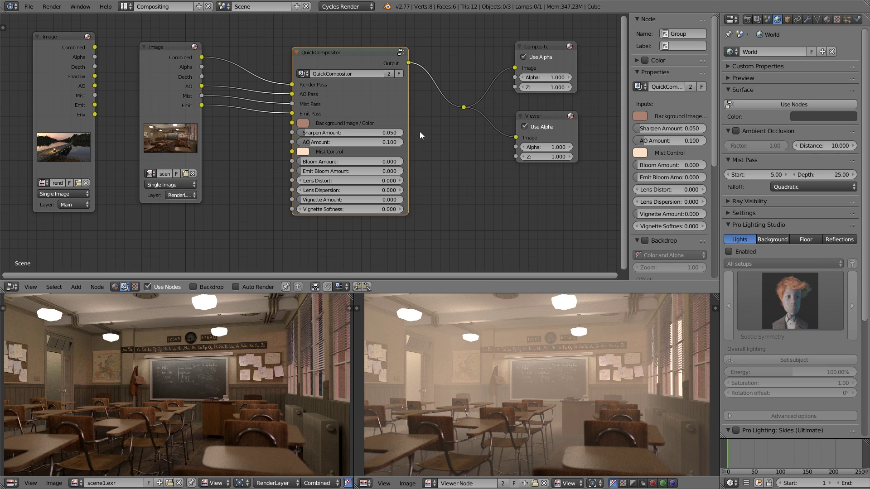
left_click(303, 151)
left_click_drag(370, 54, 372, 64)
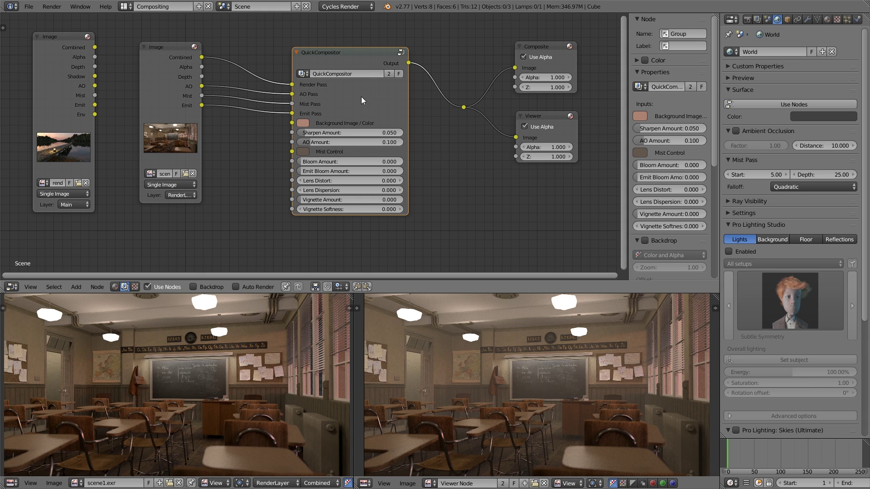
left_click_drag(362, 97, 360, 101)
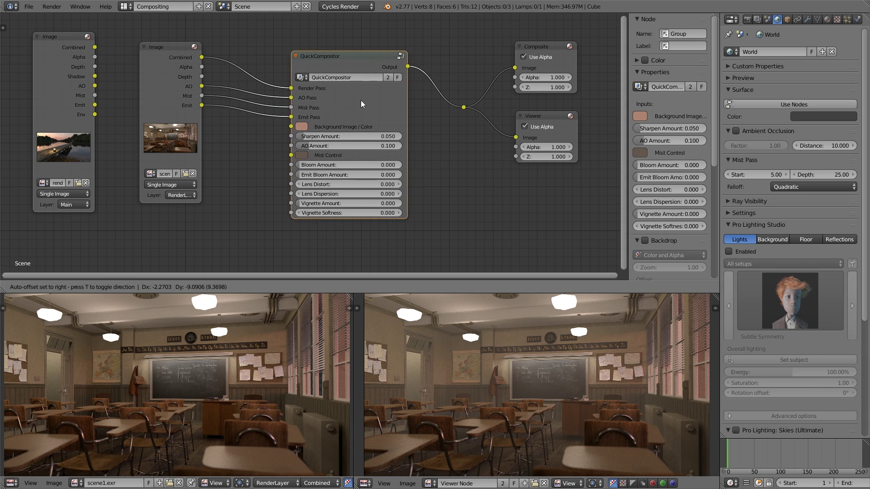
- Set QuickCompositor's Bloom Amount to 0.3, after trying 1 and 5
left_click(352, 164)
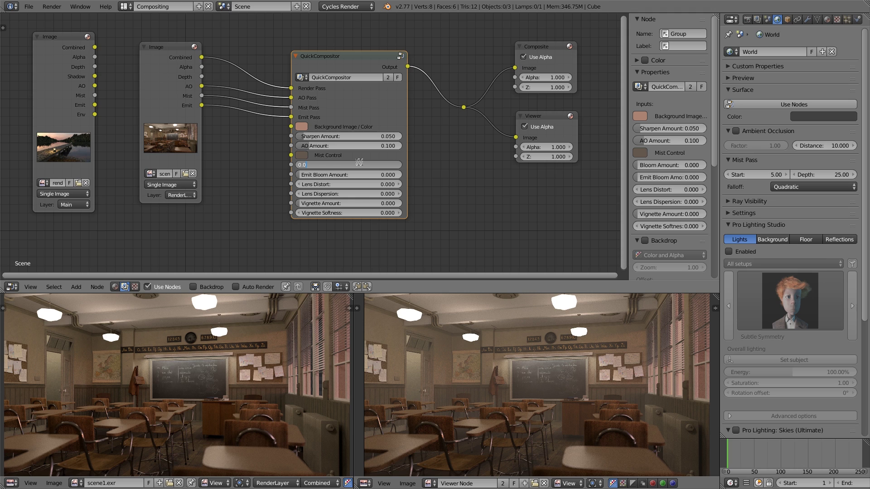
type("1")
key("Return")
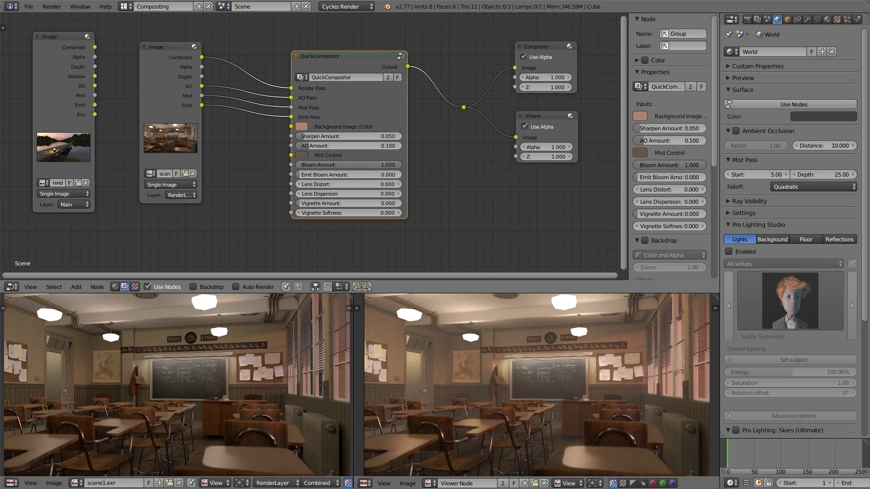
left_click(359, 162)
key("BackSpace")
type("5")
key("Return")
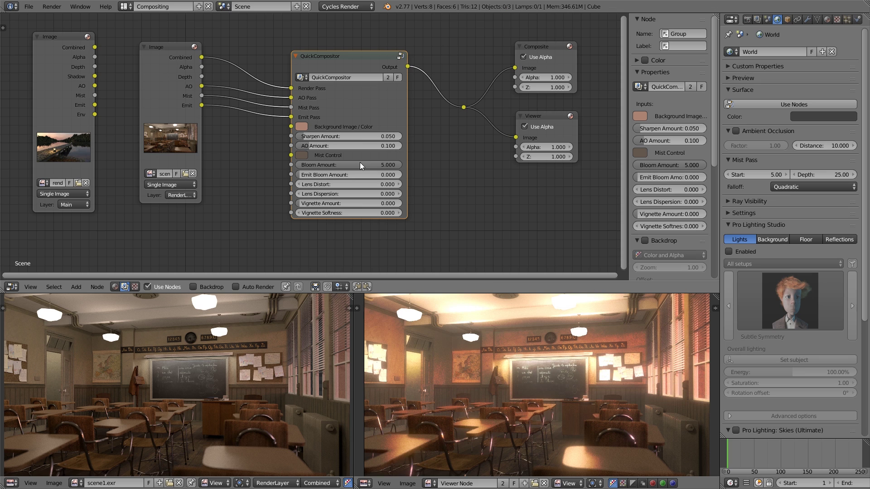
left_click(360, 162)
key("BackSpace")
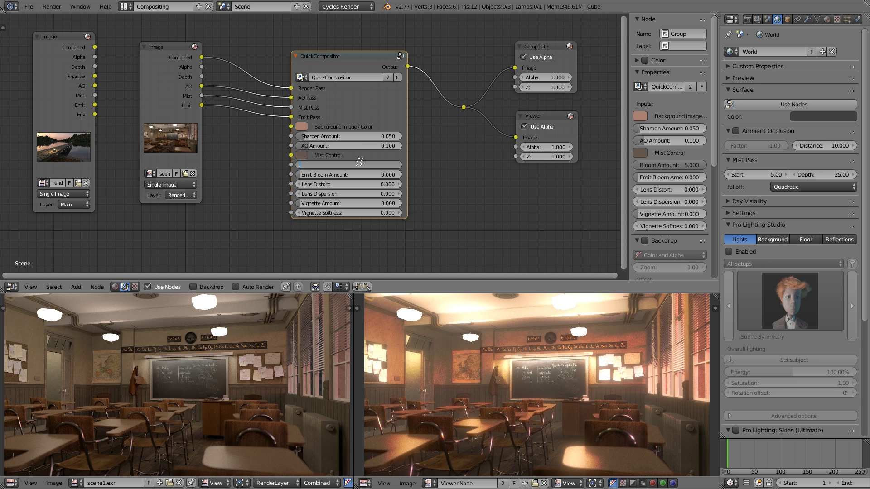
type("0.3")
key("Return")
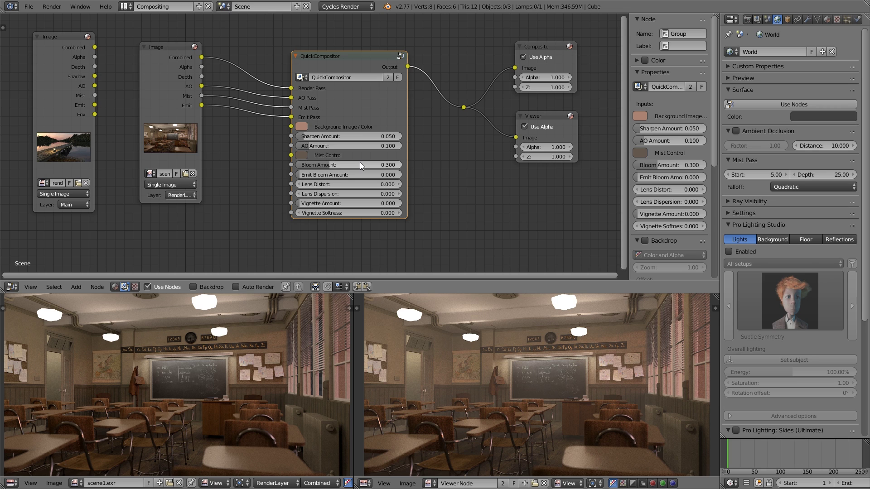
- Set QuickCompositor's Emit Bloom Amount to 0.5, after briefly trying 5
left_click(340, 174)
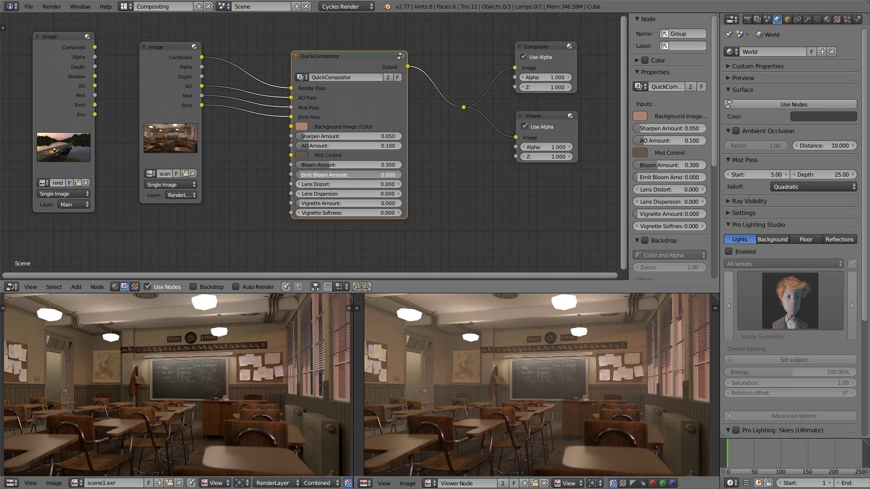
type("0.0")
key("BackSpace")
key("BackSpace")
key("BackSpace")
type("5")
key("Return")
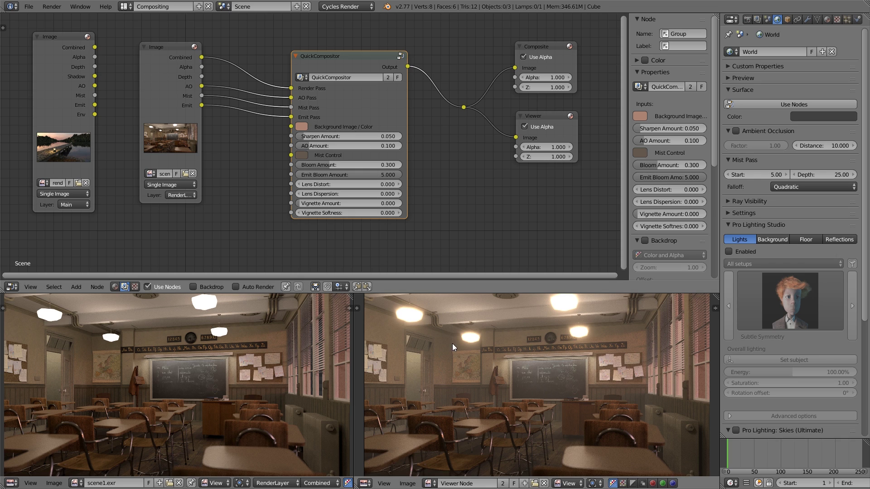
left_click(360, 176)
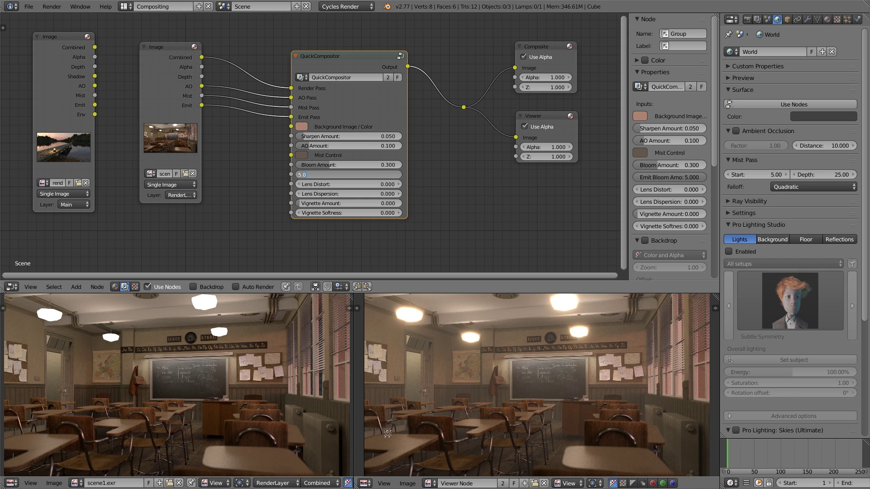
type("0.5")
key("Return")
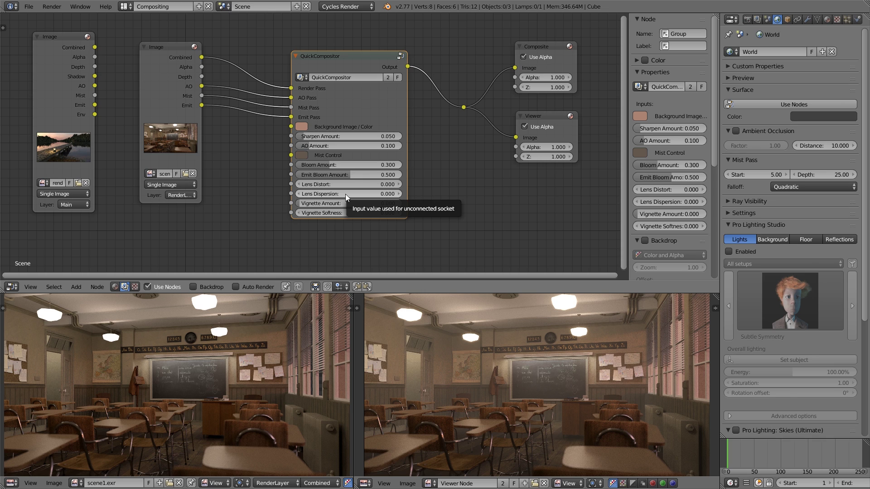
- Set QuickCompositor's Lens Distort to a subtle 0.01, after trying 1
left_click(345, 194)
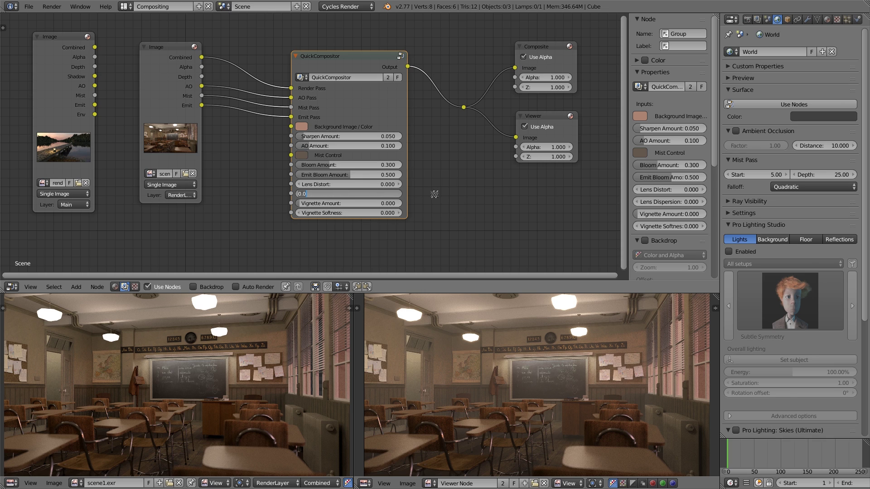
key("Return")
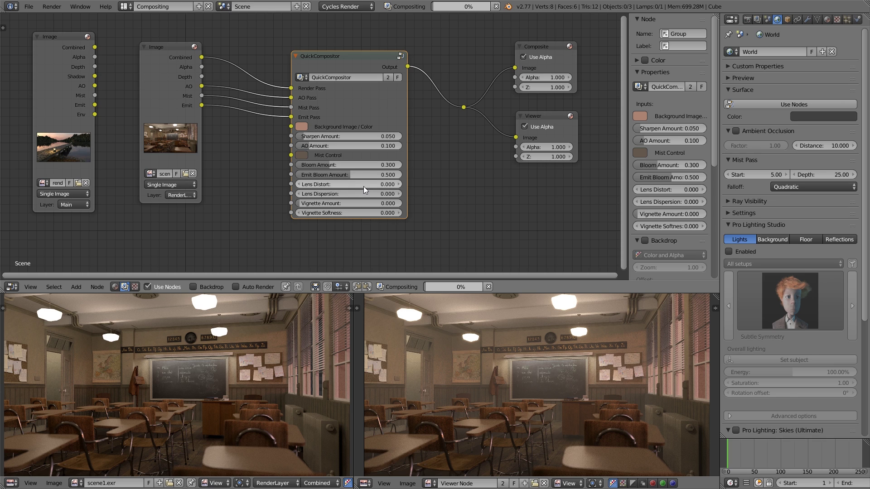
left_click(363, 185)
type("1")
key("Return")
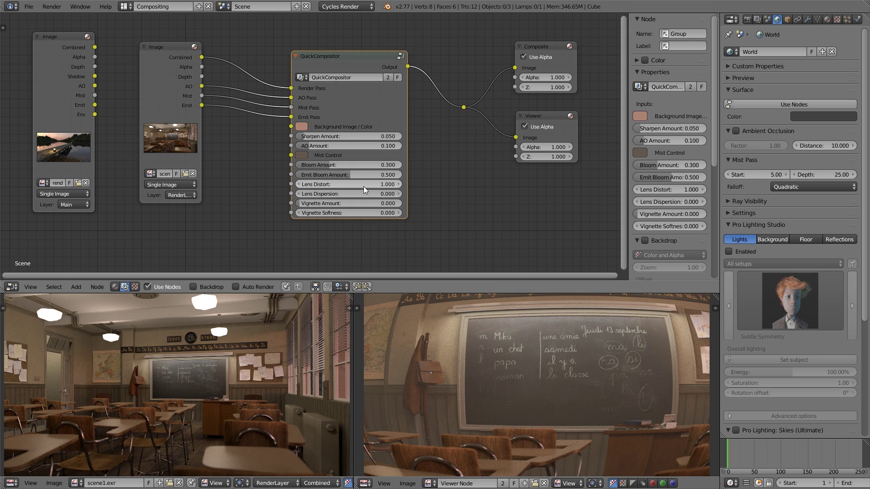
left_click(364, 185)
type("0.01")
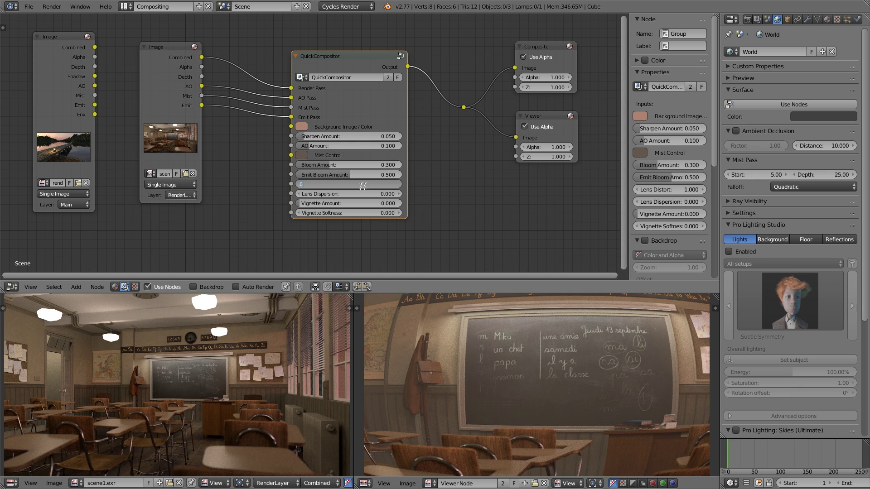
key("Return")
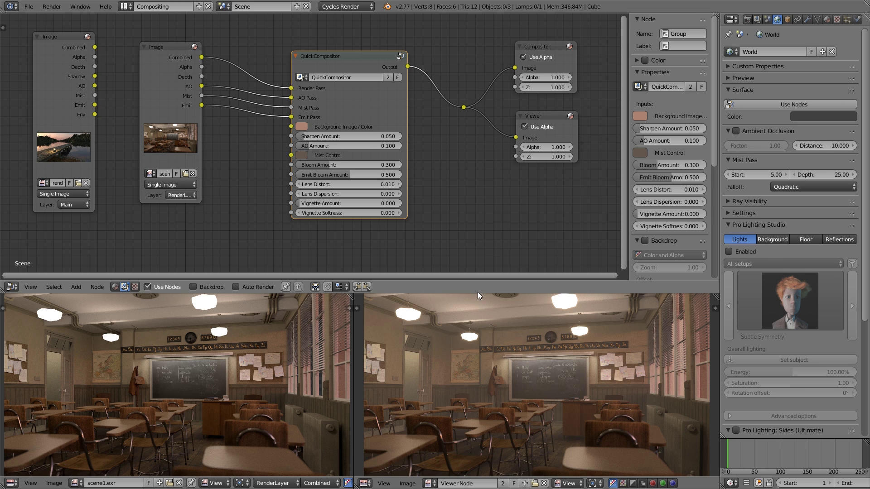
- Set QuickCompositor's Lens Dispersion to 0.007
left_click(349, 192)
key("BackSpace")
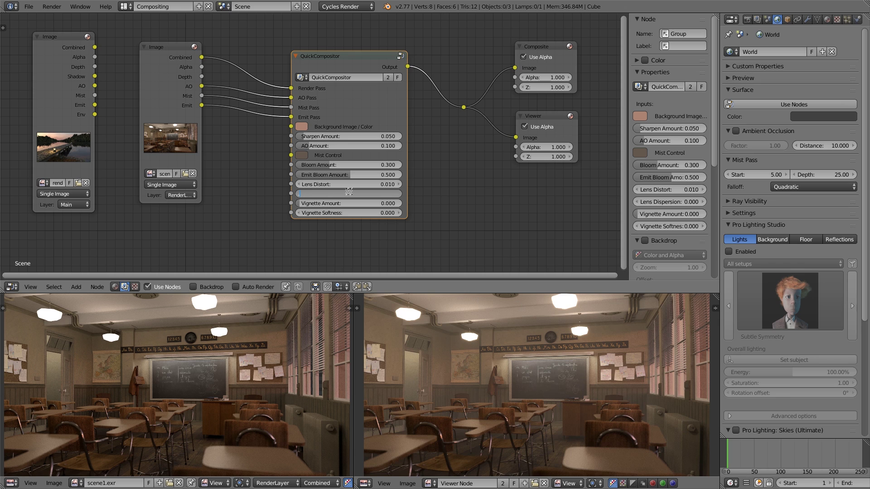
type(".007")
key("Return")
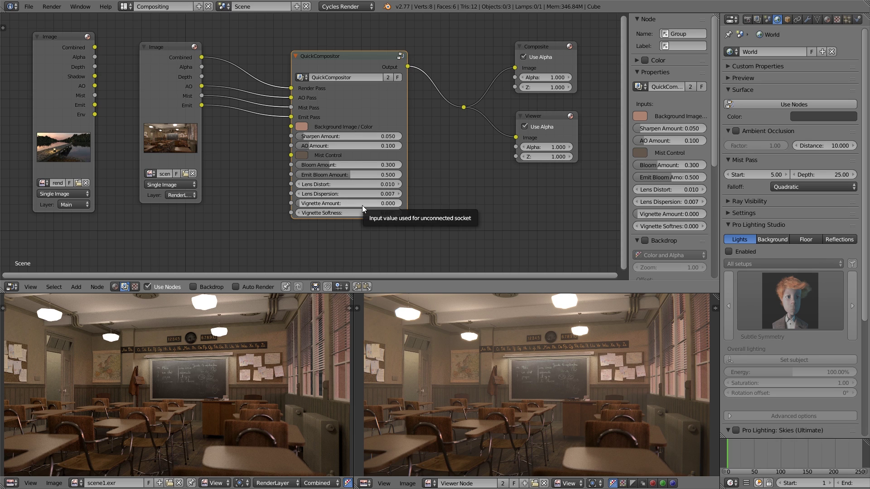
left_click(363, 206)
- Set both Vignette Amount and Vignette Softness to 1
type("1")
key("Return")
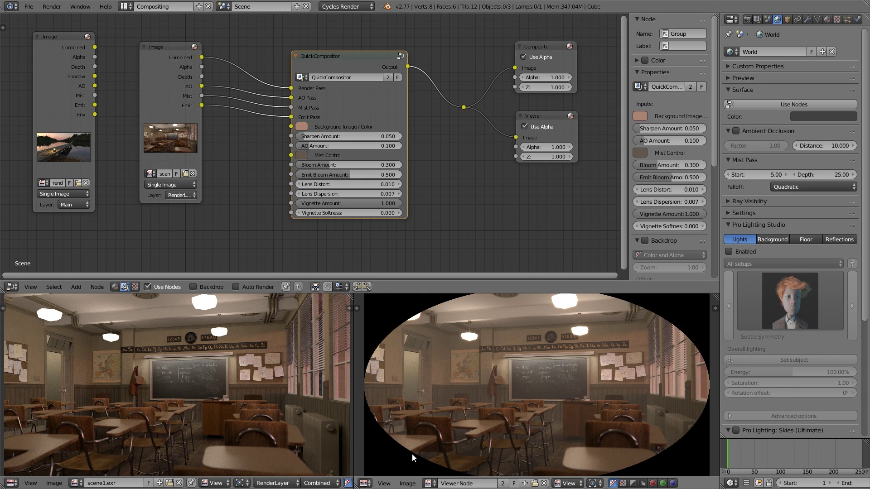
left_click(352, 214)
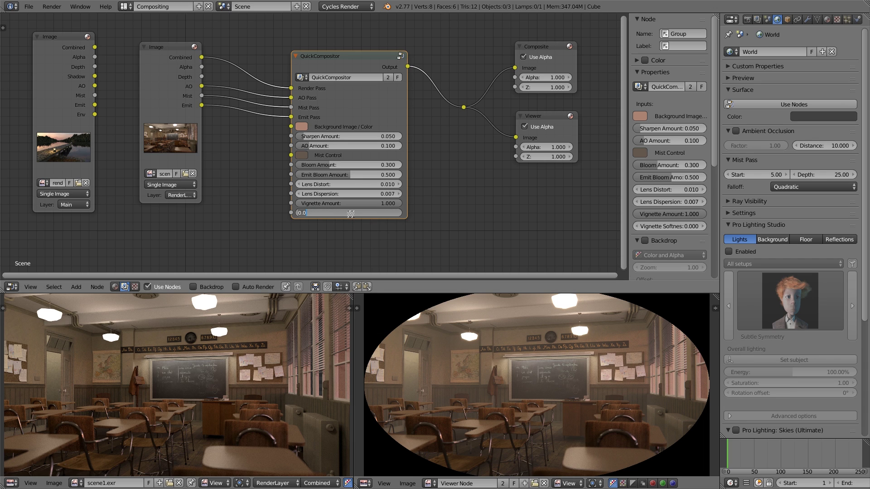
type("1")
key("Return")
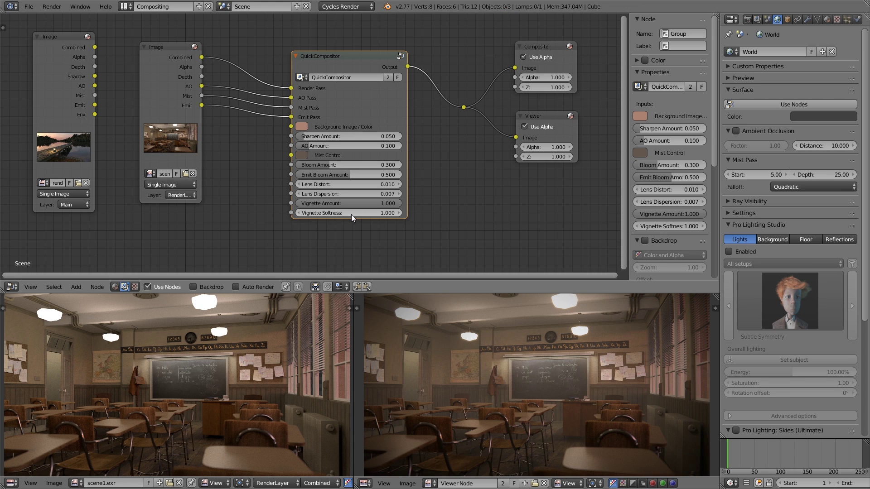
- Lower Vignette Softness to 0.75 and Vignette Amount to 0.7, then shift the node left
left_click(352, 214)
key("BackSpace")
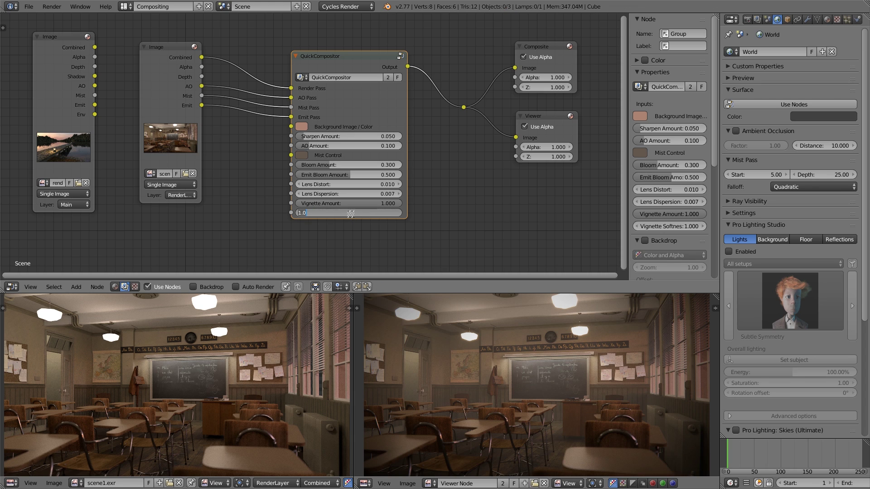
type(".75")
key("Return")
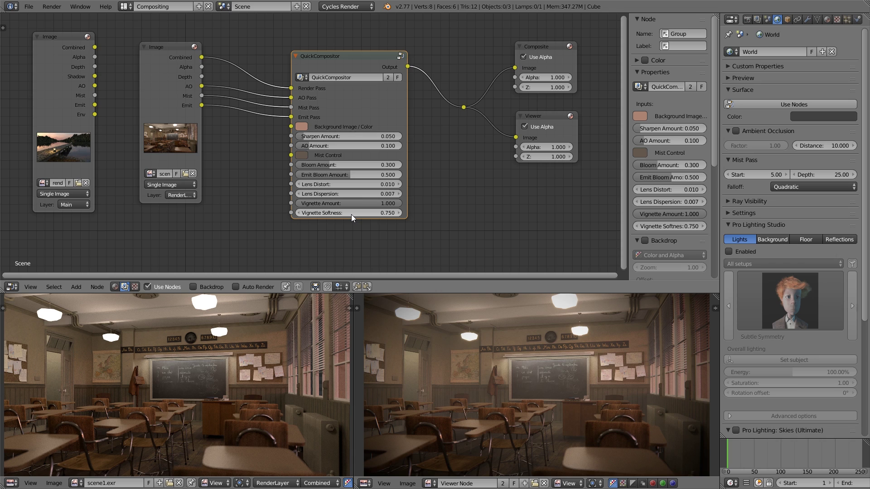
left_click(376, 203)
type(".7")
key("Return")
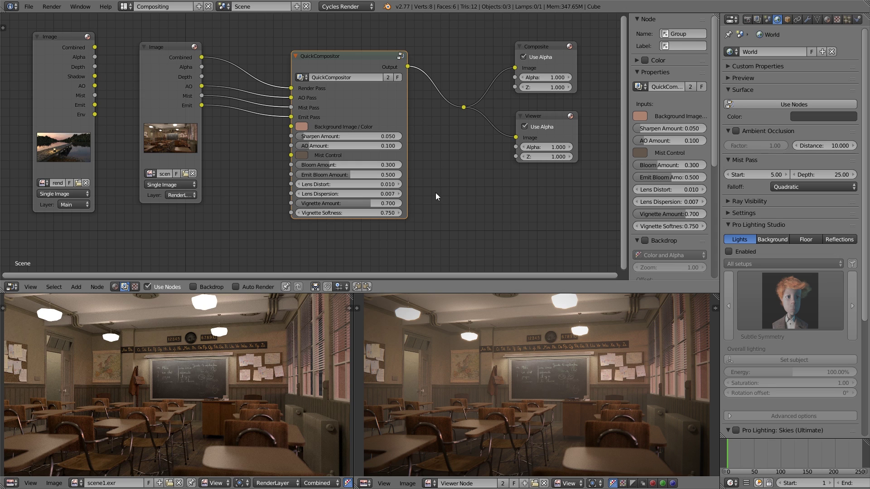
mouse_move(361, 110)
left_mouse_down()
mouse_move(339, 101)
mouse_move(361, 106)
mouse_move(348, 108)
left_mouse_up()
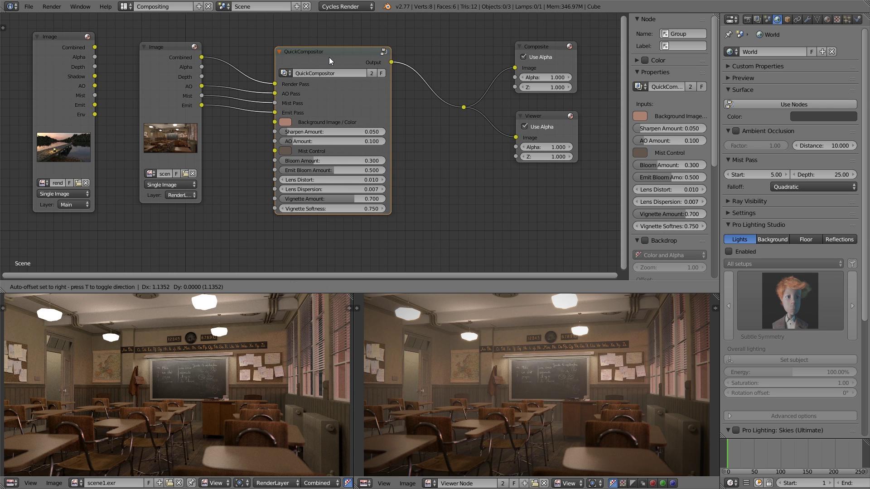
- Inside the QuickCompositor group, set the Hue Saturation Value node's Saturation to 0.65
key("Tab")
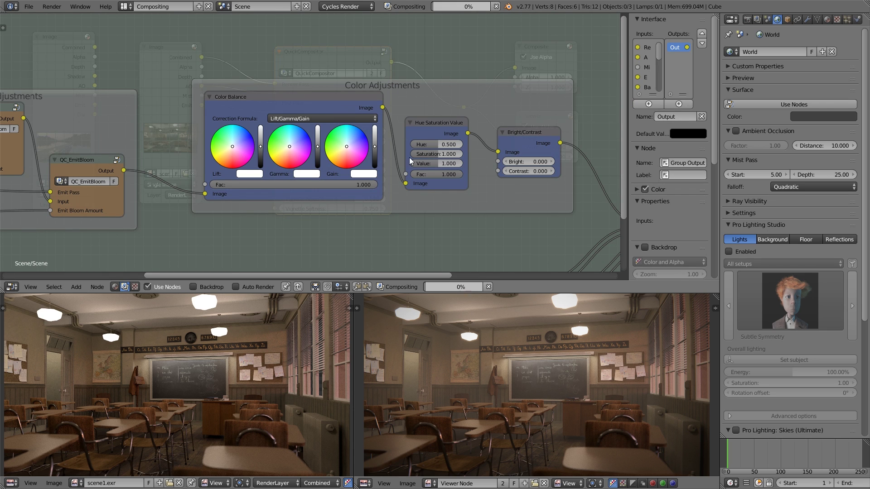
scroll(503, 236, "down", 3, "ctrl")
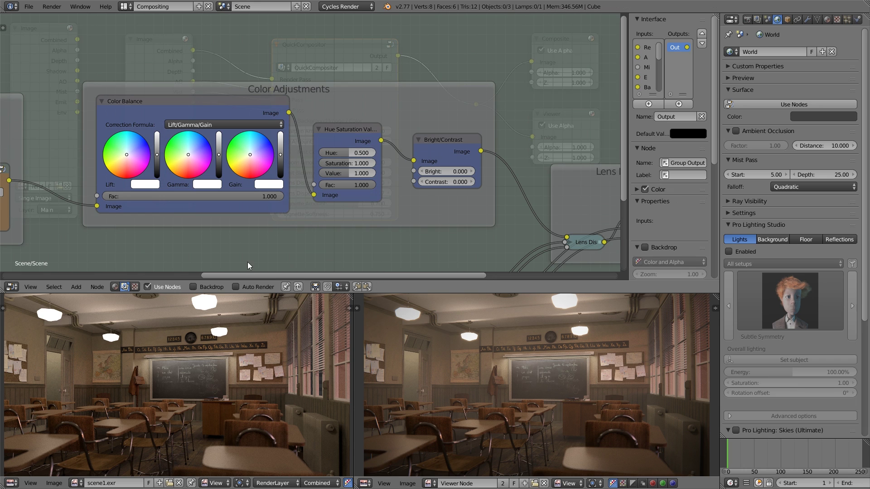
middle_click_drag(248, 262, 373, 254)
scroll(374, 254, "up", 2)
scroll(373, 254, "up", 3)
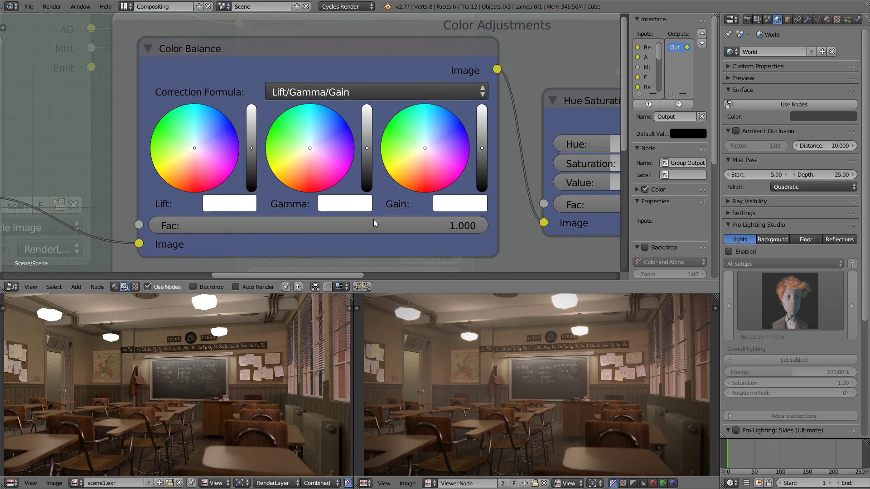
left_click(303, 47)
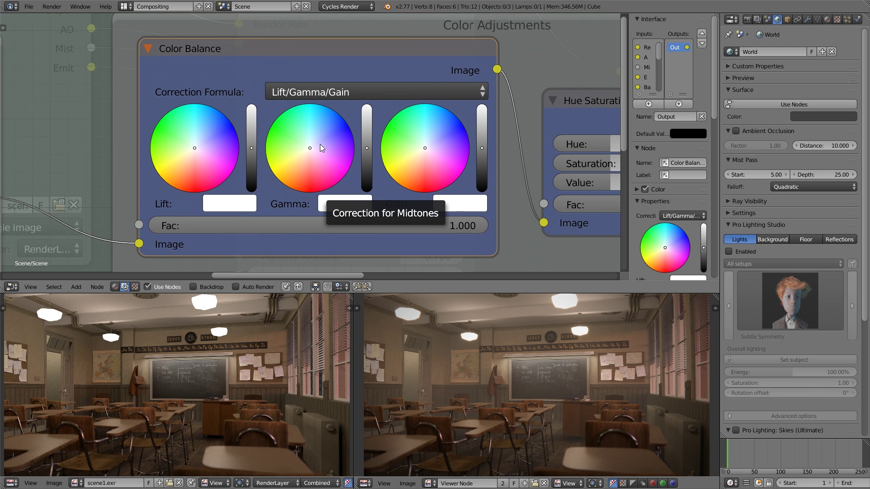
scroll(320, 144, "down", 2)
middle_click_drag(477, 155, 333, 150)
left_click(376, 144)
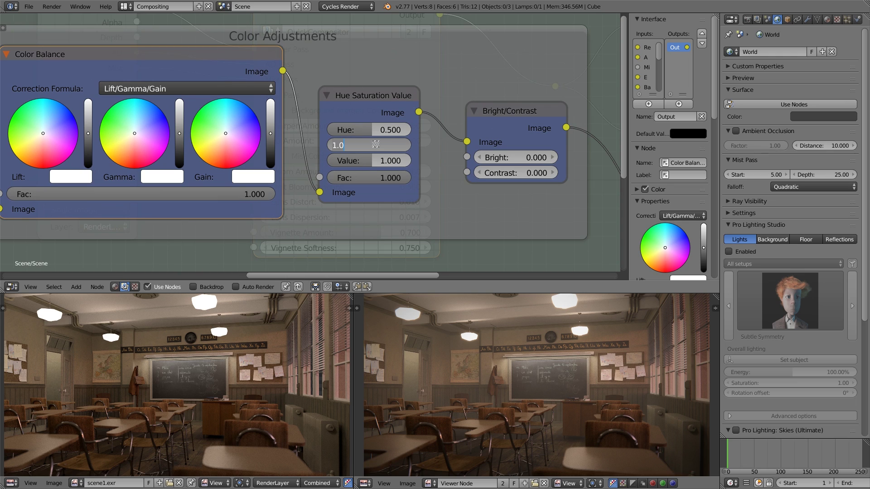
key("BackSpace")
key("BackSpace")
key("BackSpace")
type("0.65")
key("Return")
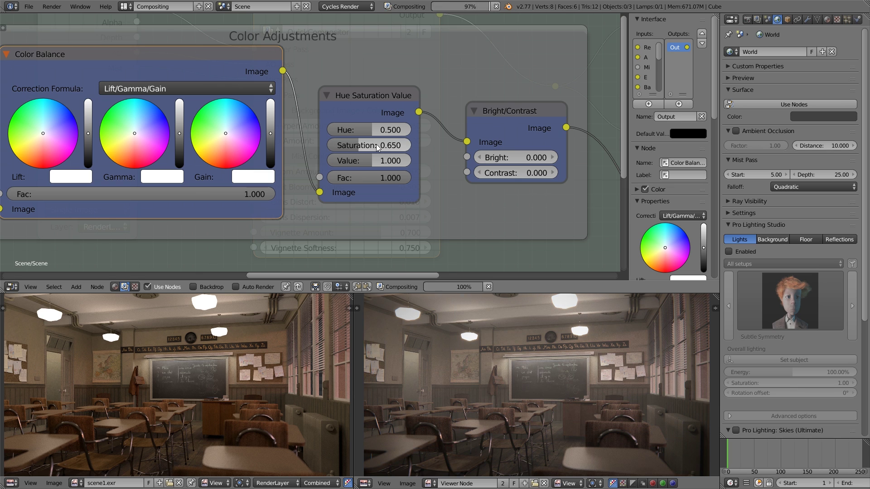
- Tint Color Balance gamma toward cyan and gain toward pale cyan, then exit the group
scroll(227, 180, "down", 2)
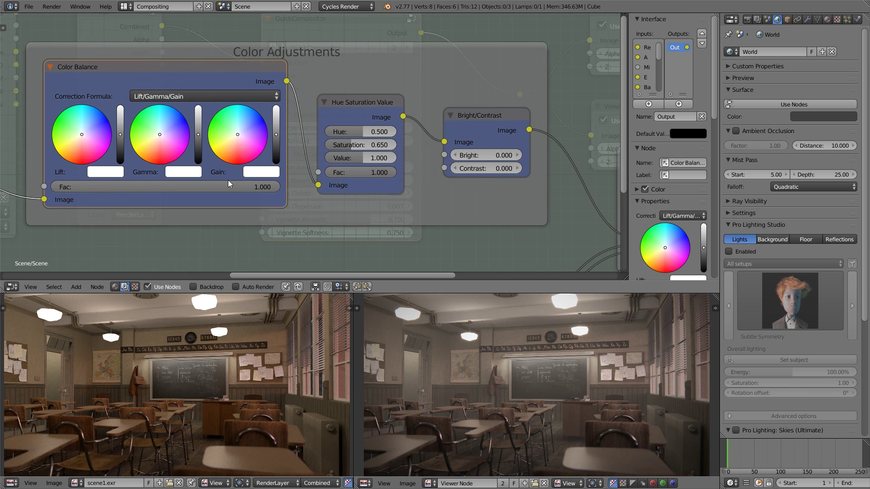
middle_click_drag(227, 180, 364, 150)
scroll(364, 149, "up", 3)
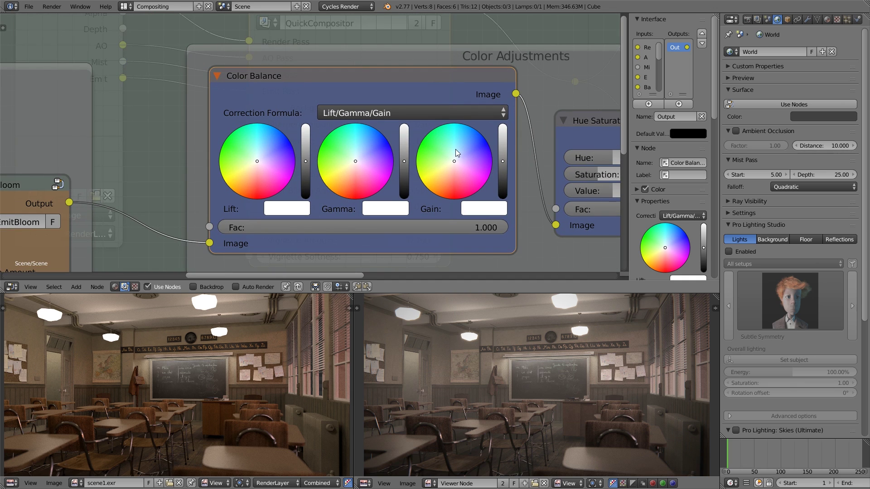
left_click(361, 148)
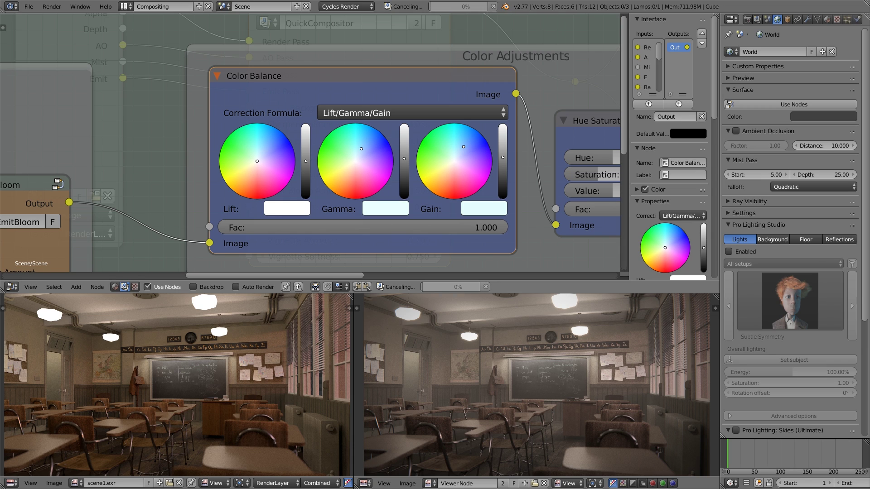
left_click(464, 145)
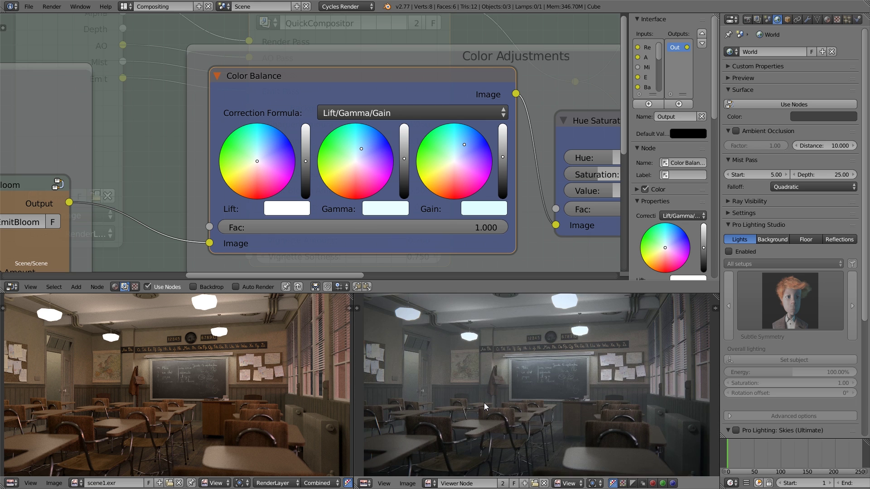
scroll(467, 201, "down", 4)
left_click(467, 201)
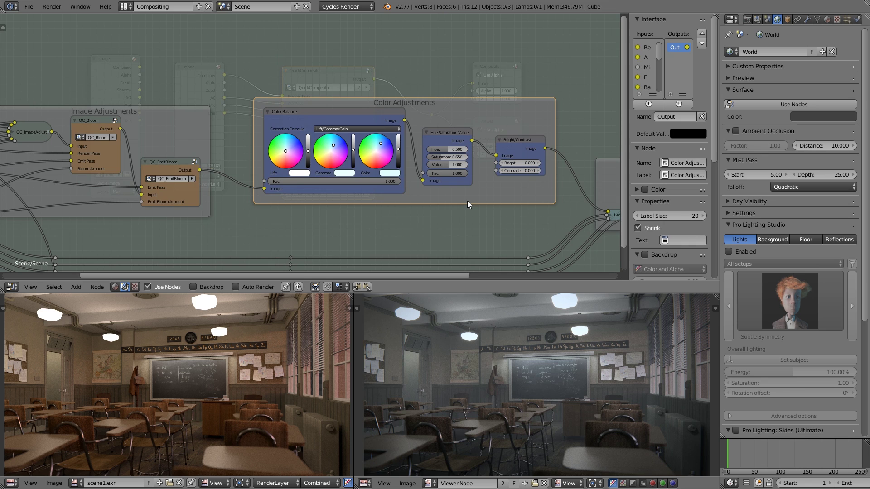
key("Tab")
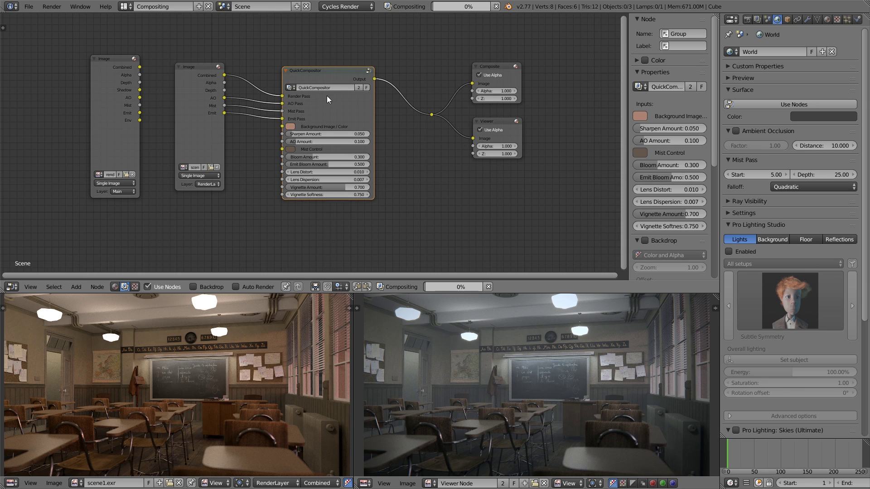
- Spread out the QuickCompositor and classroom Image nodes, then cut the classroom pass links
left_click_drag(327, 96, 362, 97)
left_click_drag(207, 106, 186, 125)
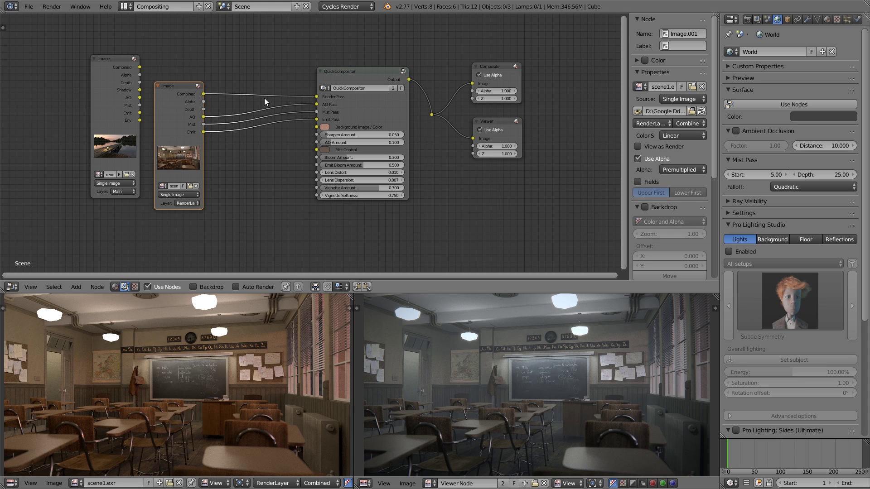
left_click_drag(178, 93, 191, 90)
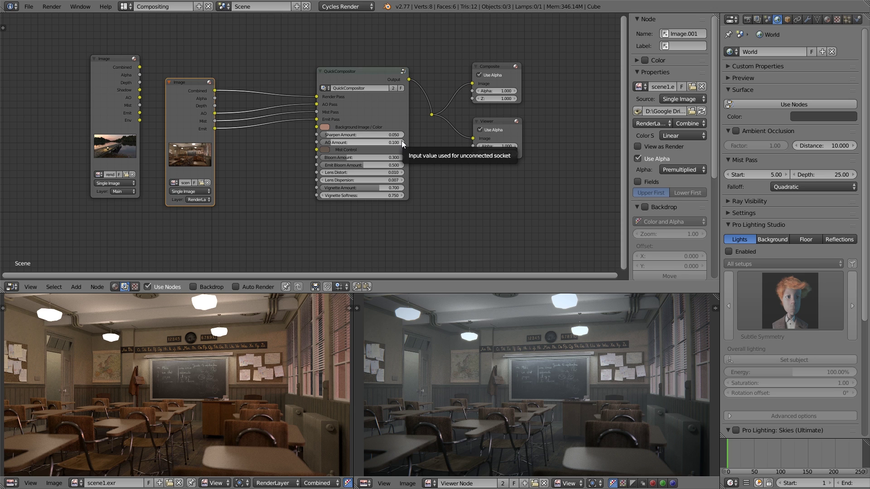
left_click_drag(378, 102, 352, 82)
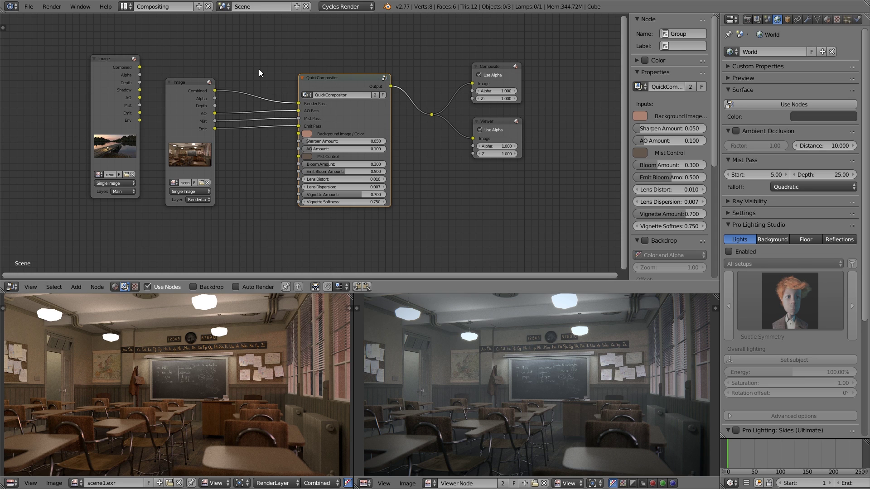
right_click_drag(262, 57, 263, 271, "ctrl")
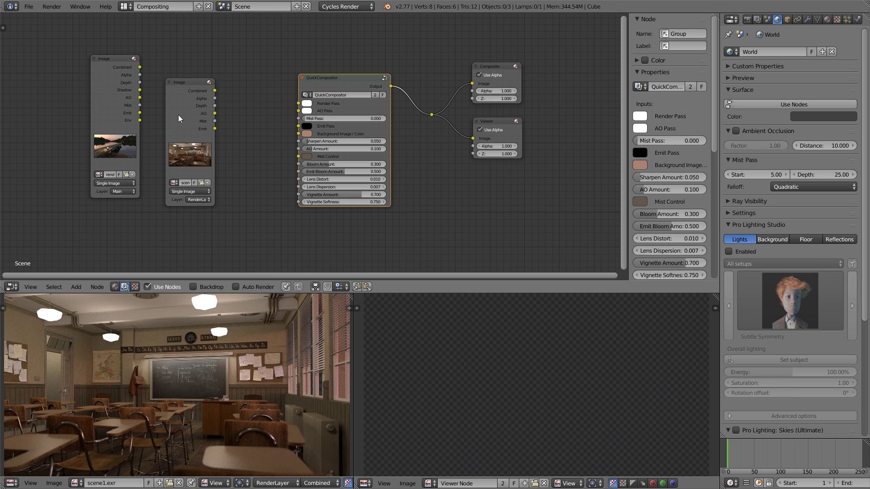
- Rearrange the Image nodes and show render_precomp.exr in the left image viewer
left_click_drag(178, 115, 32, 161)
left_click_drag(128, 104, 187, 95)
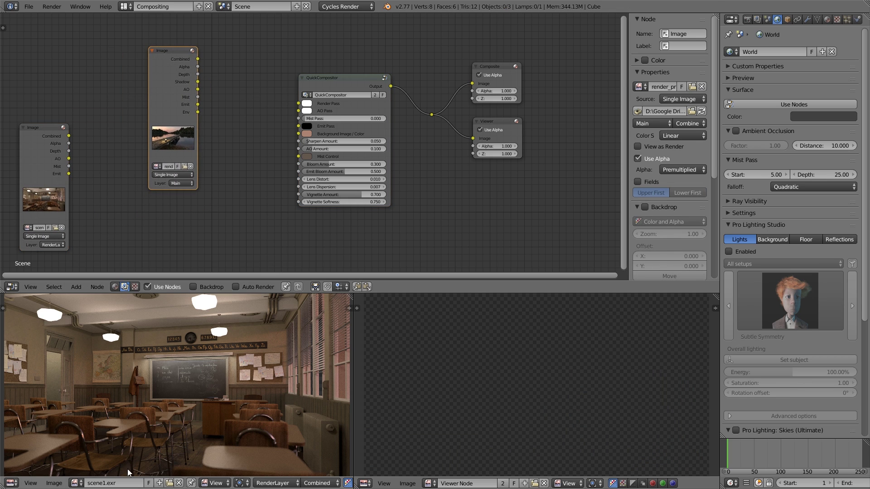
left_click(75, 483)
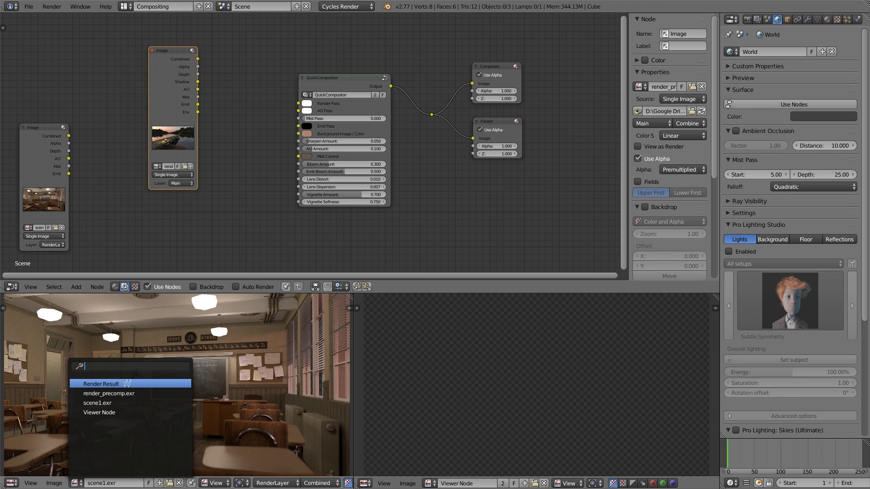
left_click(128, 394)
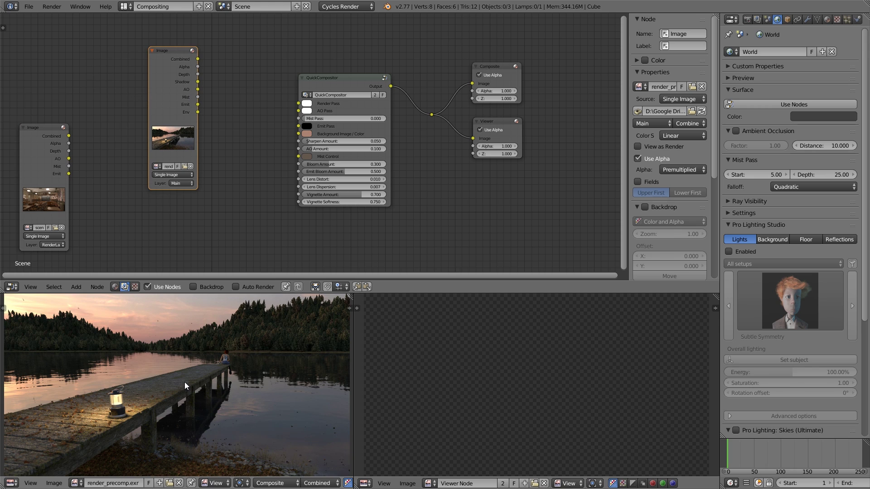
left_click_drag(173, 73, 176, 86)
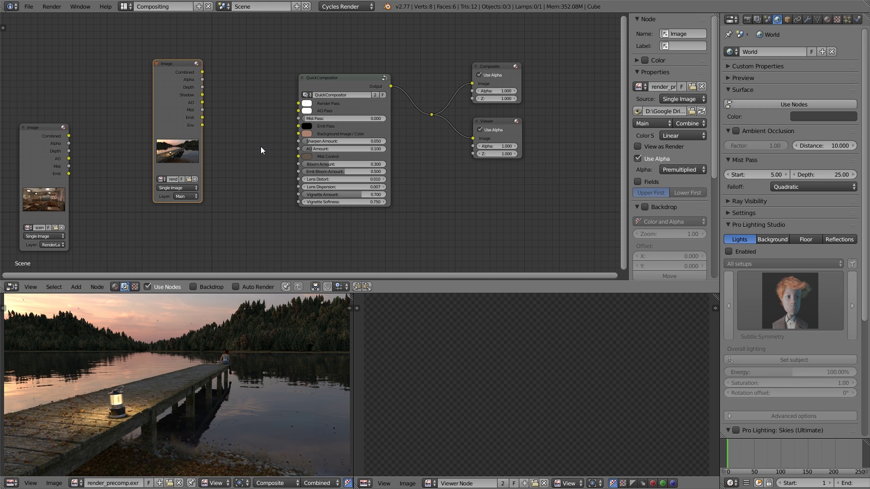
left_click_drag(188, 106, 203, 118)
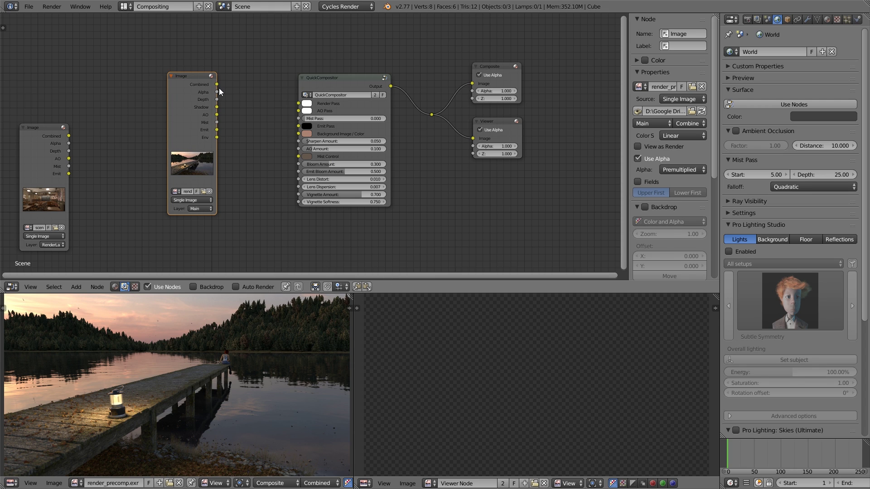
- Link the lake render's Combined, AO, Mist and Emit outputs to QuickCompositor's pass inputs
left_click_drag(217, 85, 299, 104)
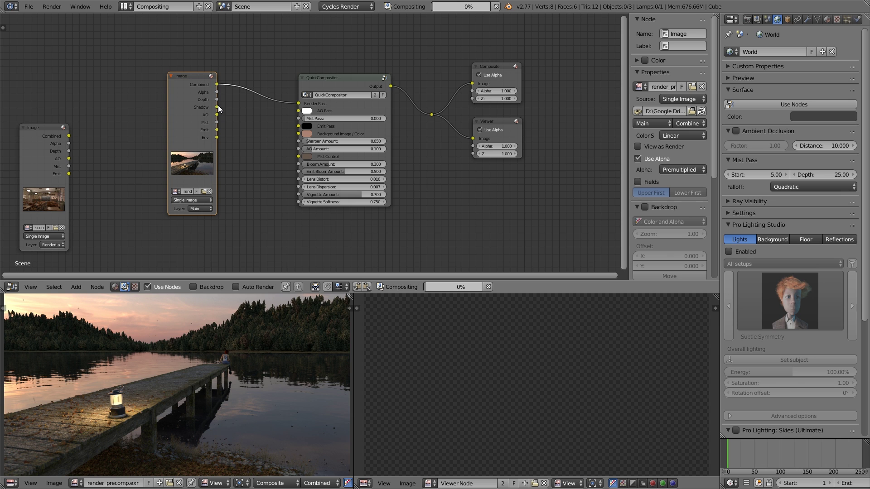
left_click_drag(217, 115, 299, 110)
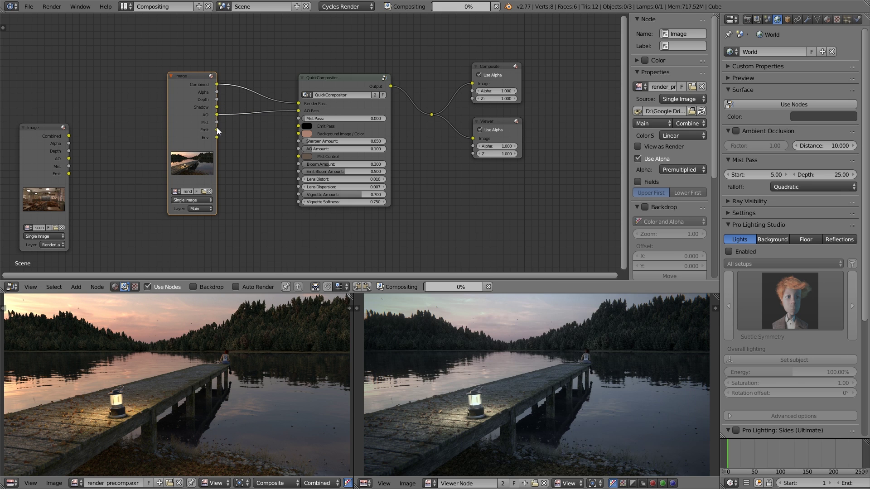
left_click_drag(217, 122, 297, 120)
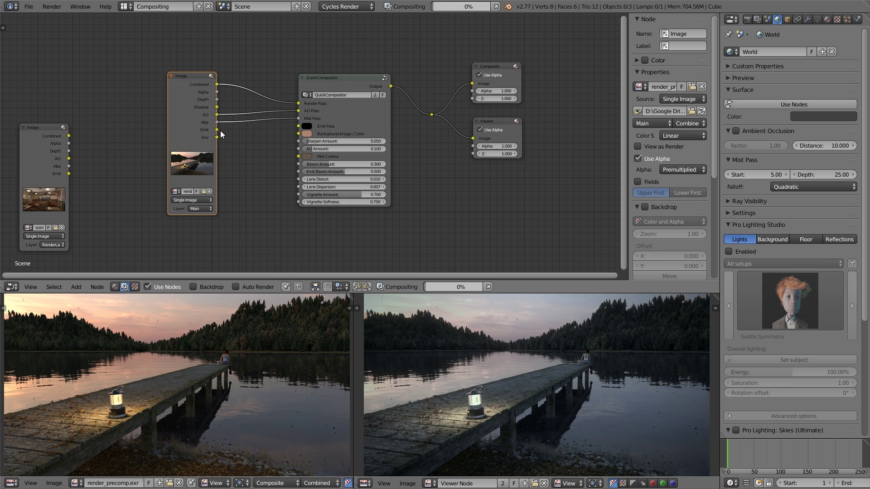
left_click_drag(219, 130, 306, 123)
key("g")
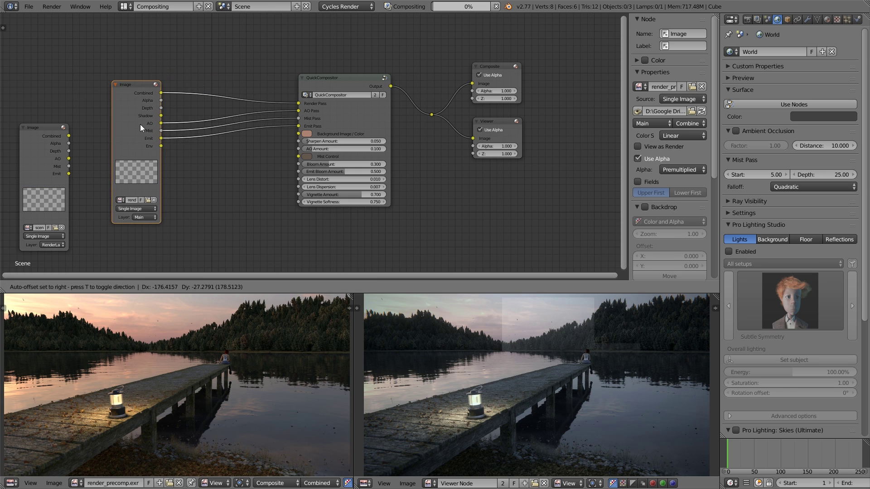
left_click(125, 117)
- Delete the old unused Image node and place the lake Image node left of QuickCompositor
left_click(39, 148)
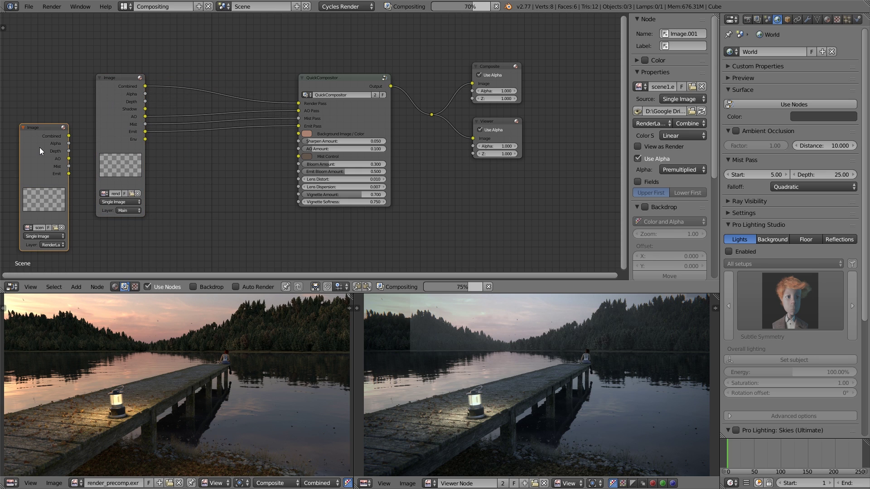
key("x")
mouse_move(102, 120)
left_mouse_down()
mouse_move(130, 141)
mouse_move(79, 118)
mouse_move(114, 124)
left_mouse_up()
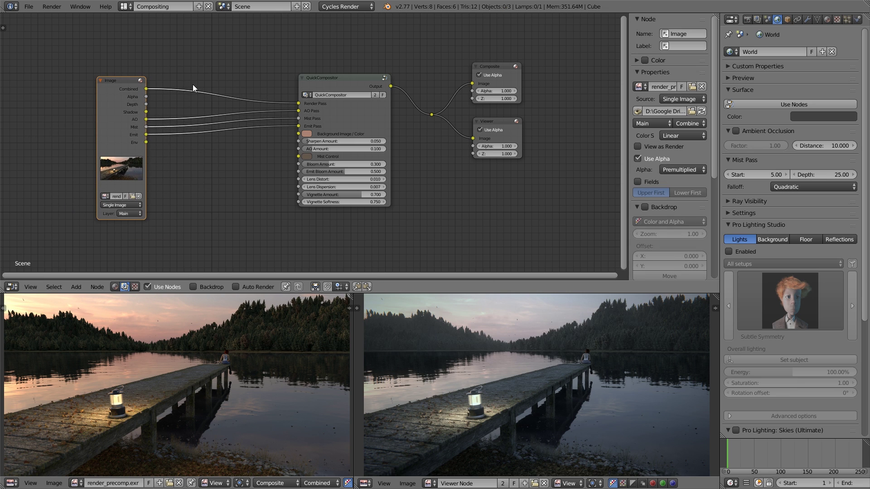
left_click(334, 81)
left_click(100, 90)
left_click(340, 81)
left_click(138, 137)
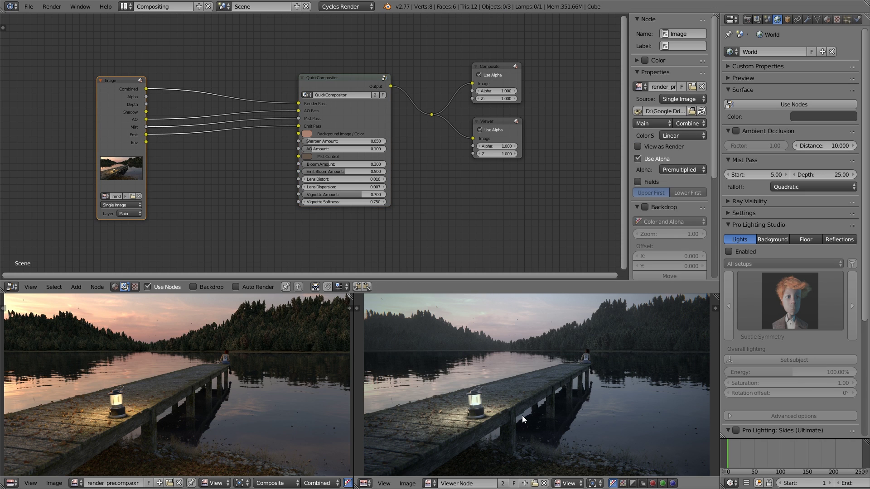
- Tint QuickCompositor's Mist Control colour a muted pinkish grey at about half brightness
left_click(359, 127)
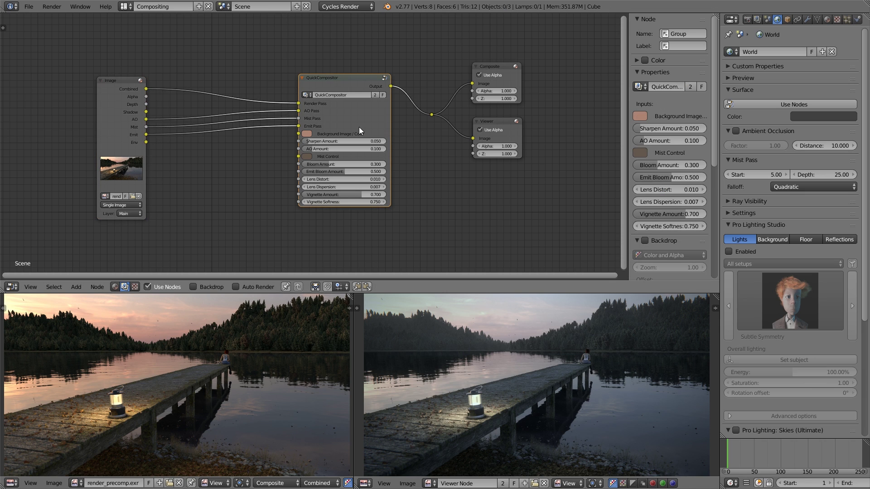
scroll(364, 202, "up", 2)
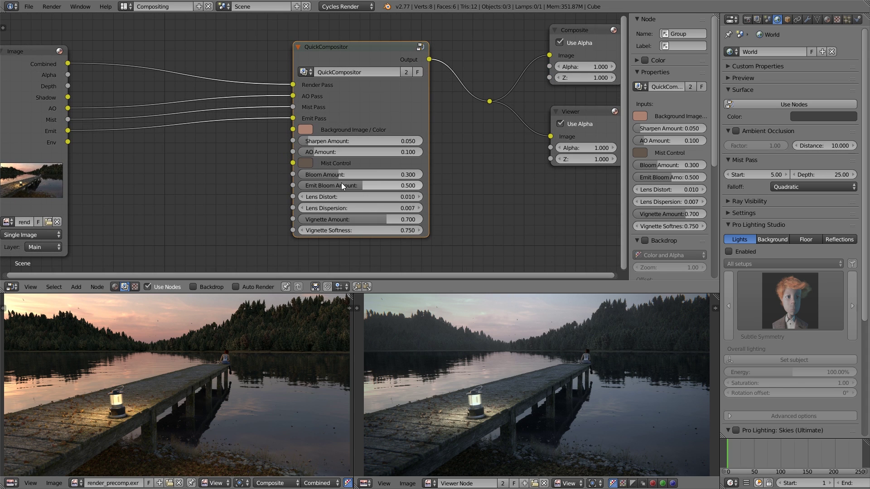
left_click(309, 161)
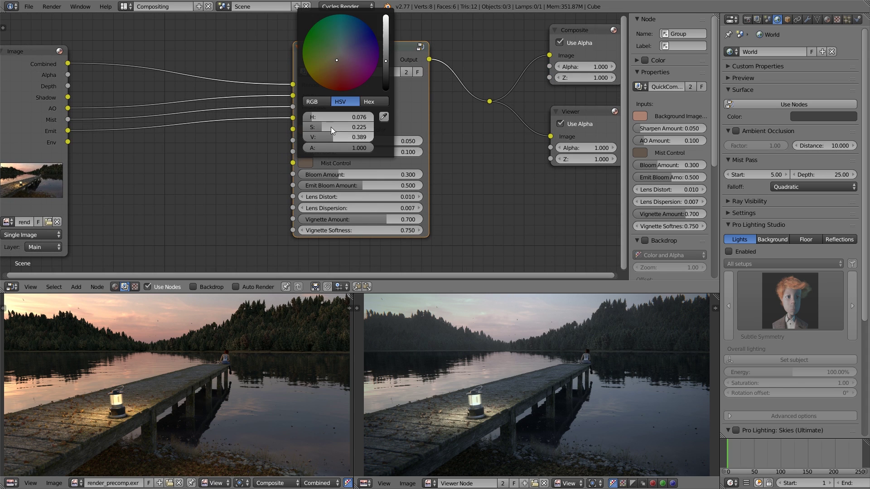
left_click_drag(387, 36, 387, 18)
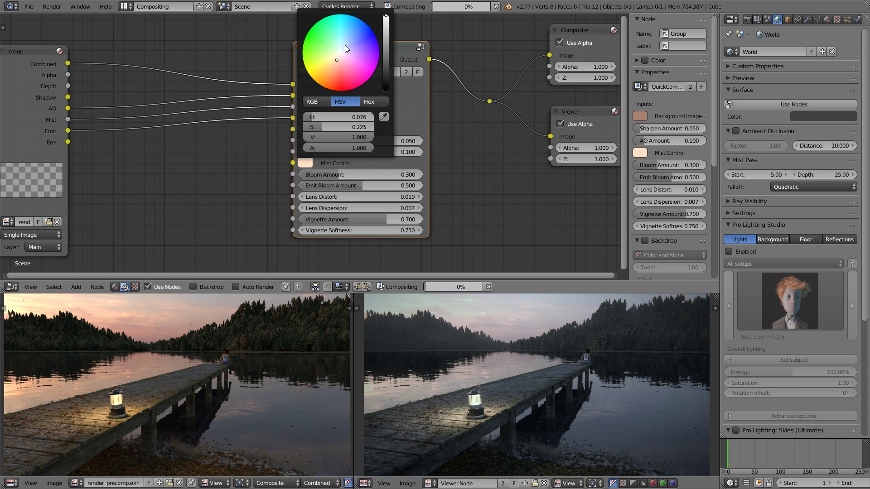
left_click_drag(341, 57, 339, 58)
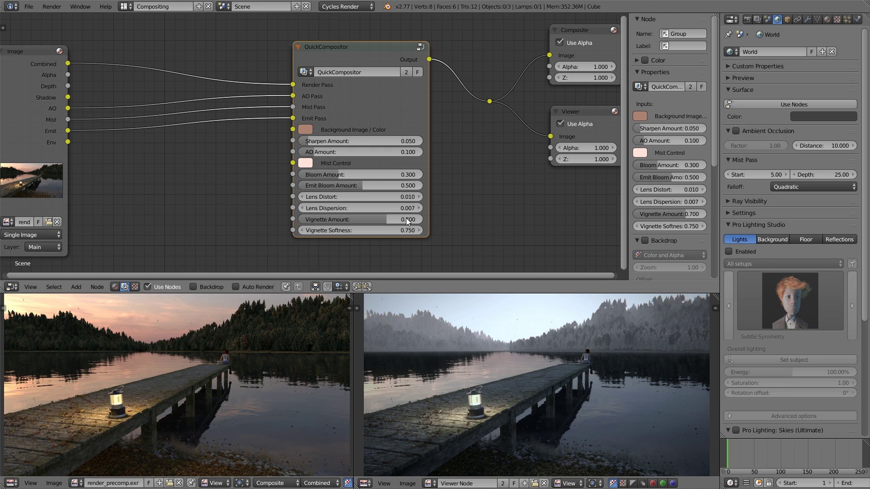
left_click(305, 163)
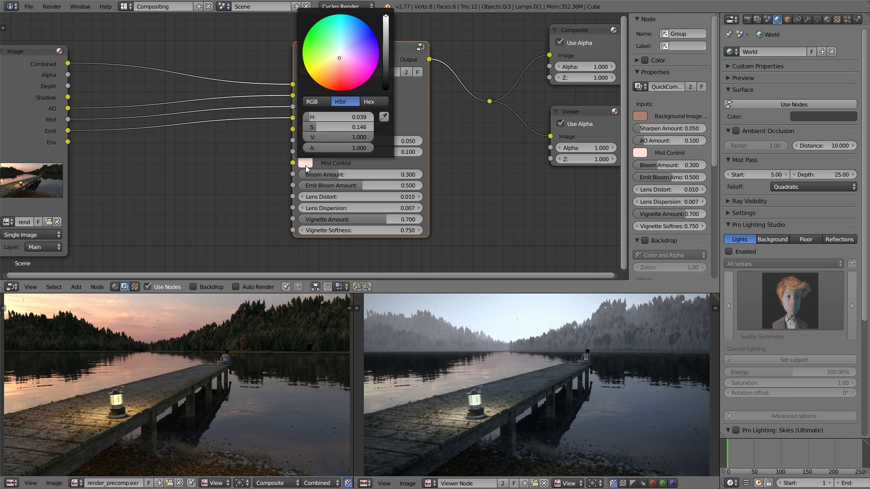
left_click_drag(386, 40, 385, 54)
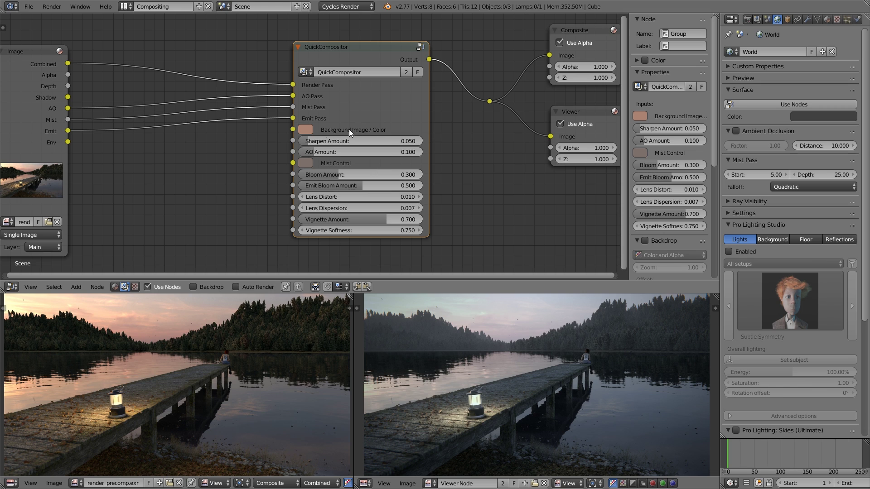
- Set the Background Image/Color to black and step inside the group
left_click(305, 130)
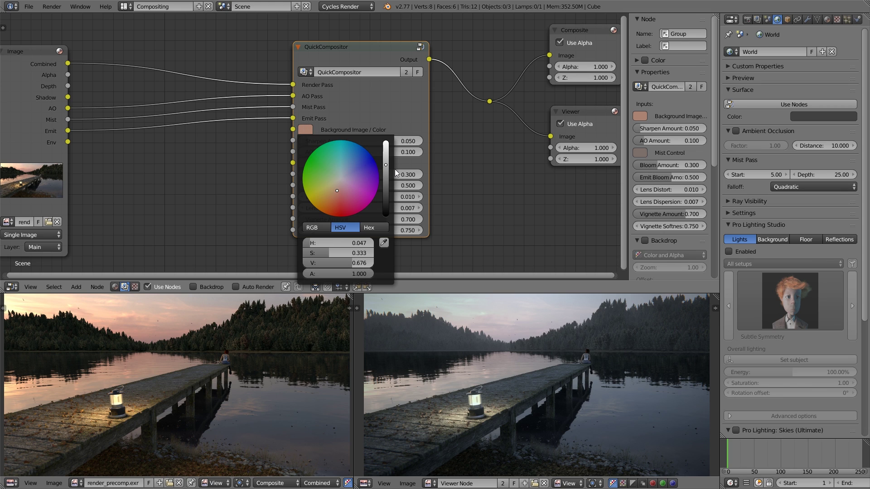
left_click_drag(388, 211, 386, 222)
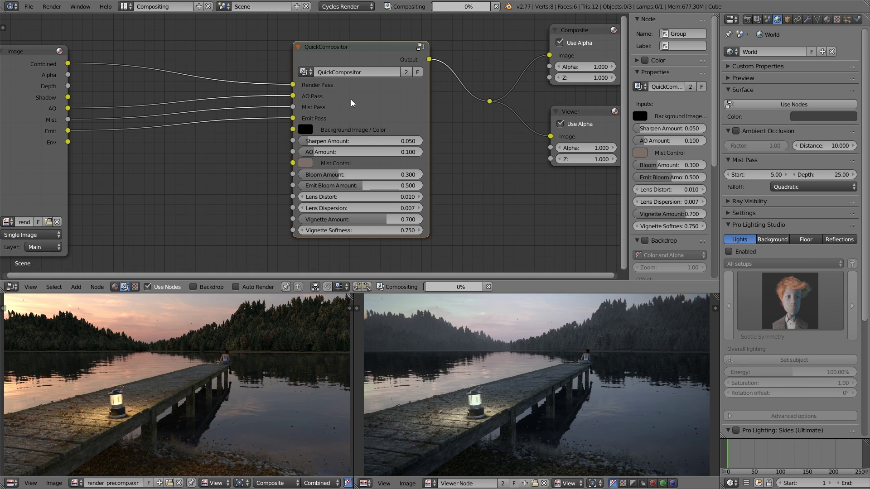
key("Tab")
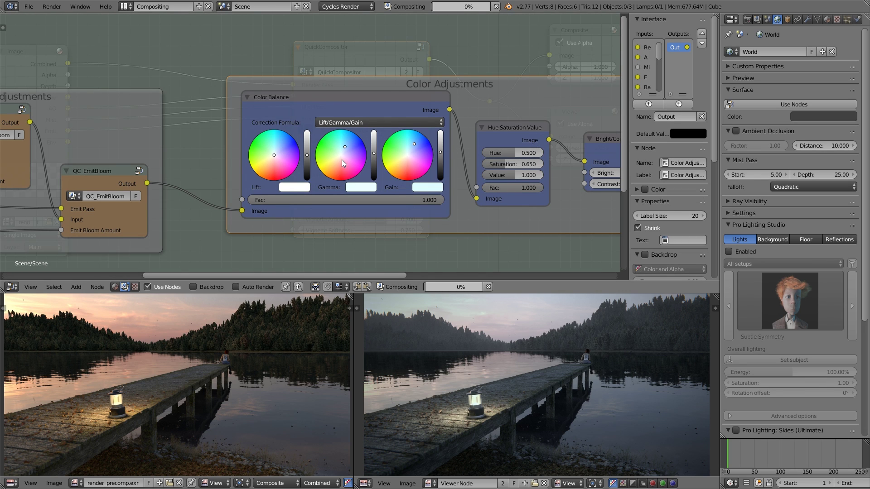
- Tint the Color Balance gamma toward light pink and reset the gain to neutral white
left_click(340, 166)
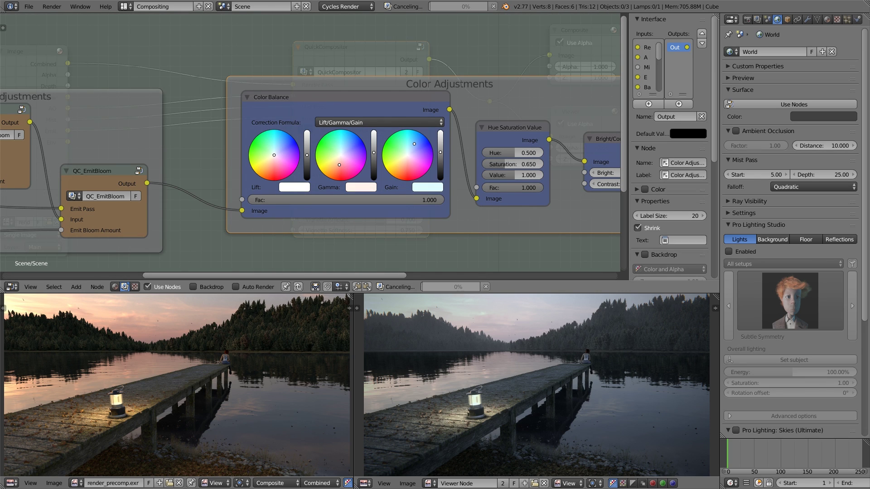
left_click_drag(339, 165, 338, 165)
left_click(408, 153)
left_click_drag(409, 154, 410, 153)
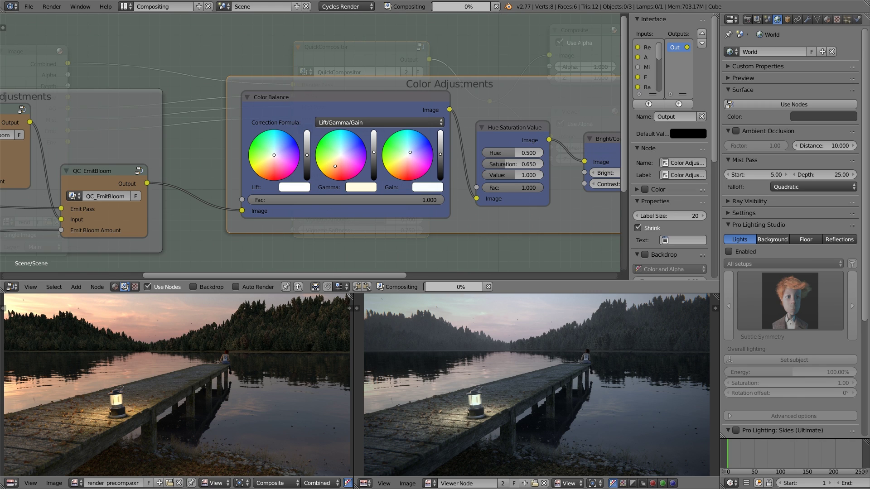
- Raise the Hue Saturation Value node's Saturation to 0.8
left_click(518, 165)
key("BackSpace")
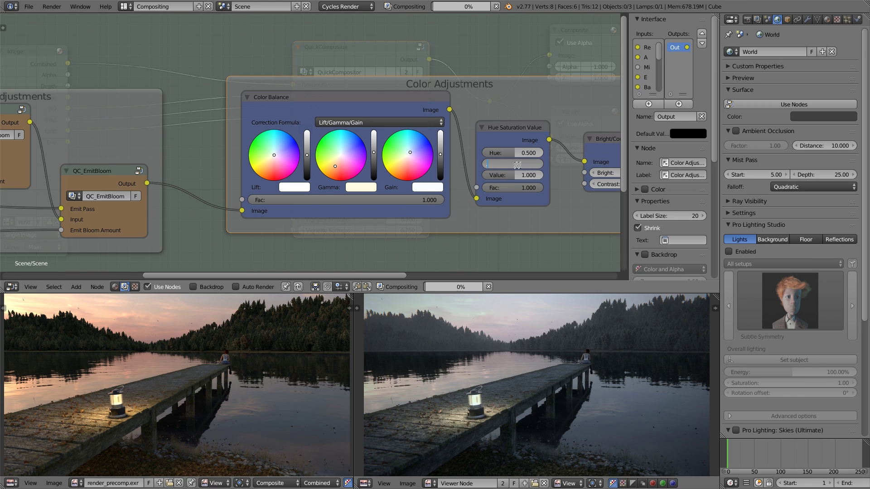
type("0.8")
key("Return")
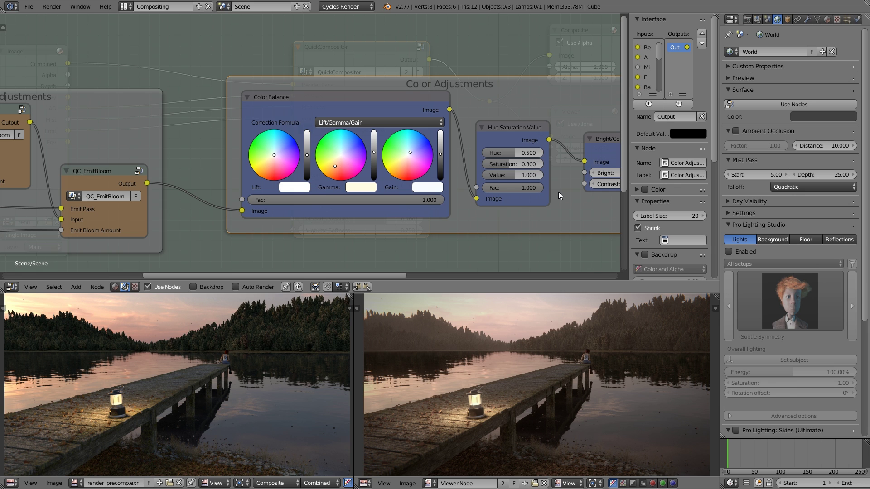
scroll(483, 211, "down", 3)
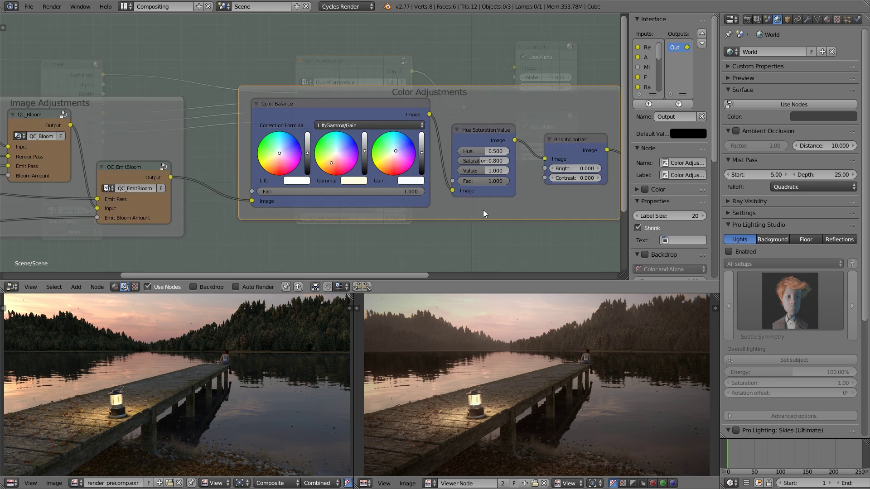
scroll(461, 196, "up", 1)
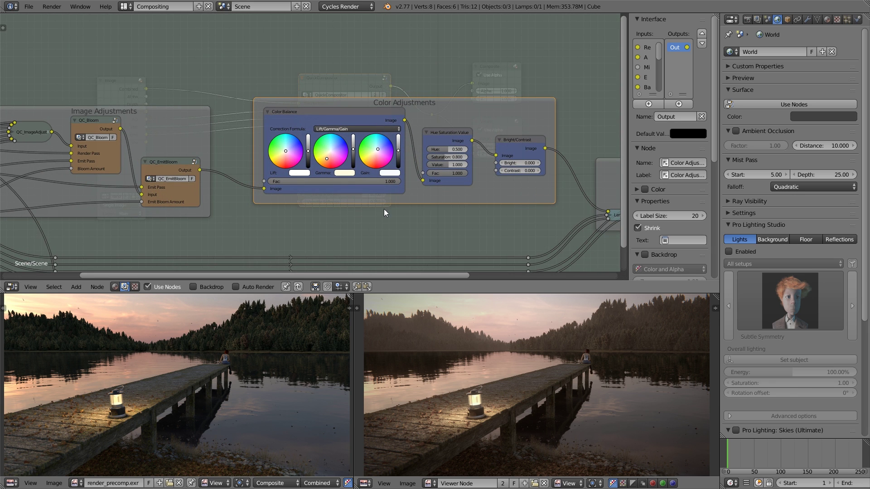
scroll(532, 136, "down", 3)
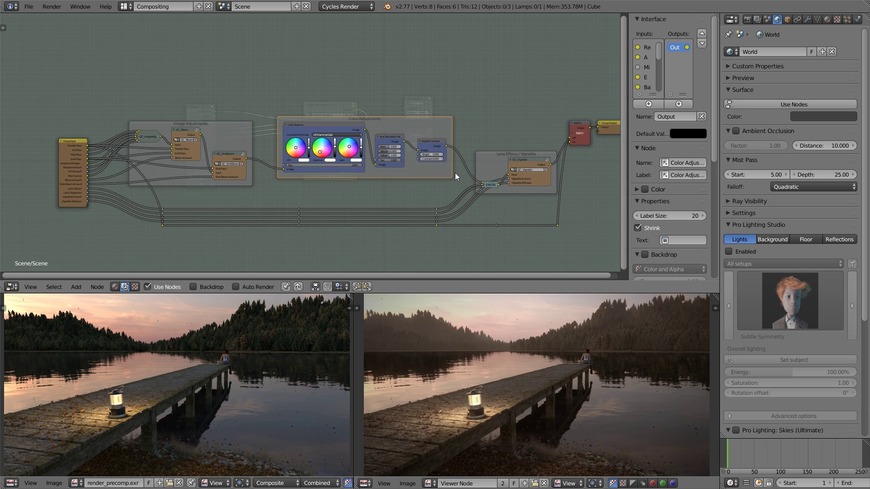
- Return to the main node tree and rearrange the Image and Viewer nodes
key("Tab")
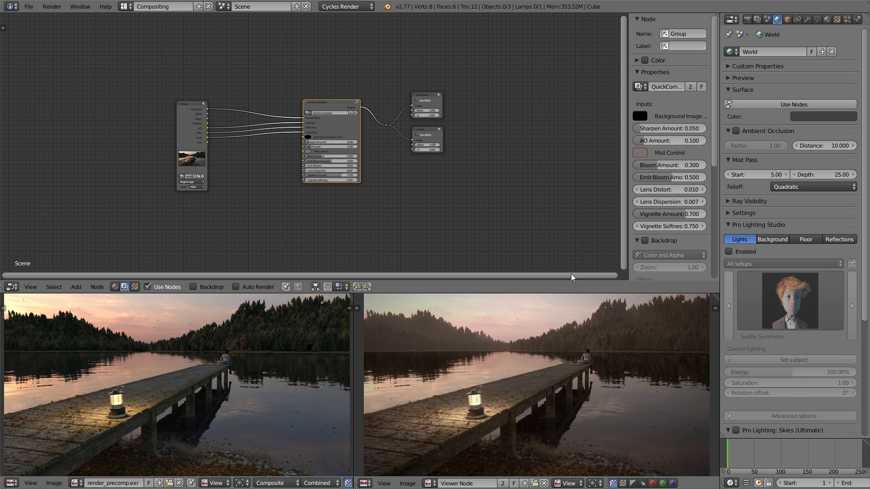
left_click_drag(203, 159, 130, 159)
middle_click_drag(235, 204, 341, 207)
scroll(341, 206, "up", 2)
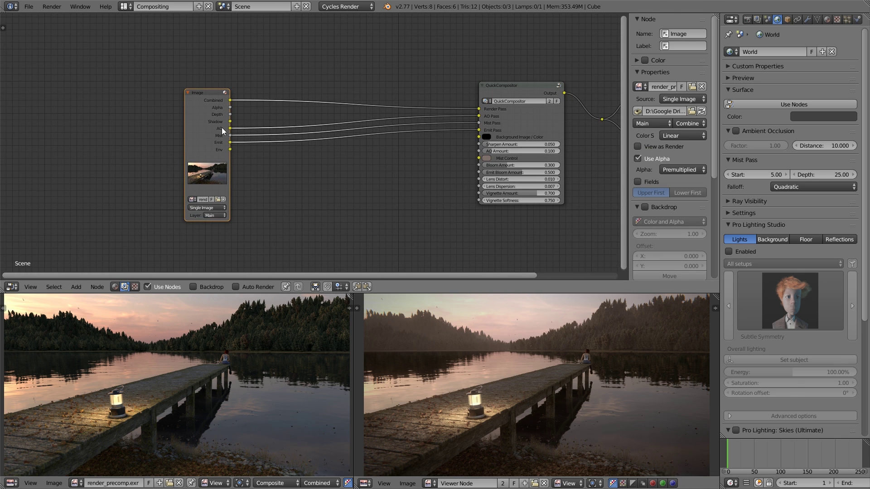
left_click_drag(207, 150, 170, 119)
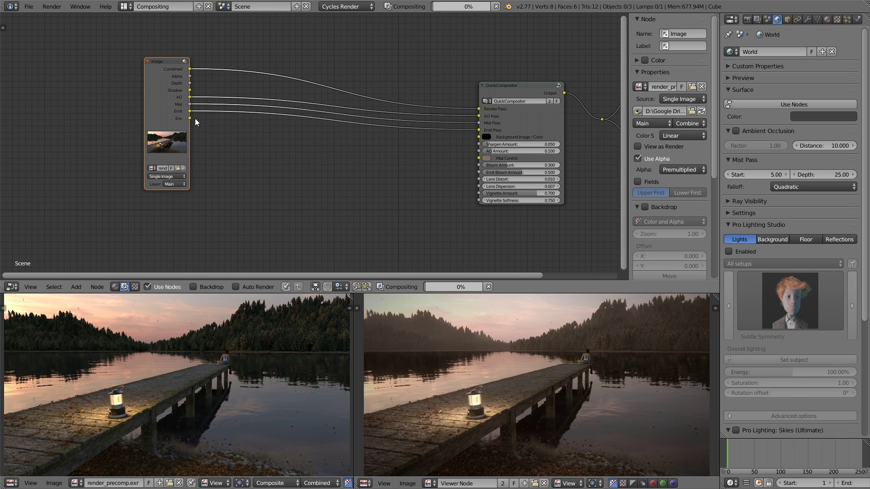
scroll(195, 118, "down", 2)
left_click_drag(546, 130, 349, 150)
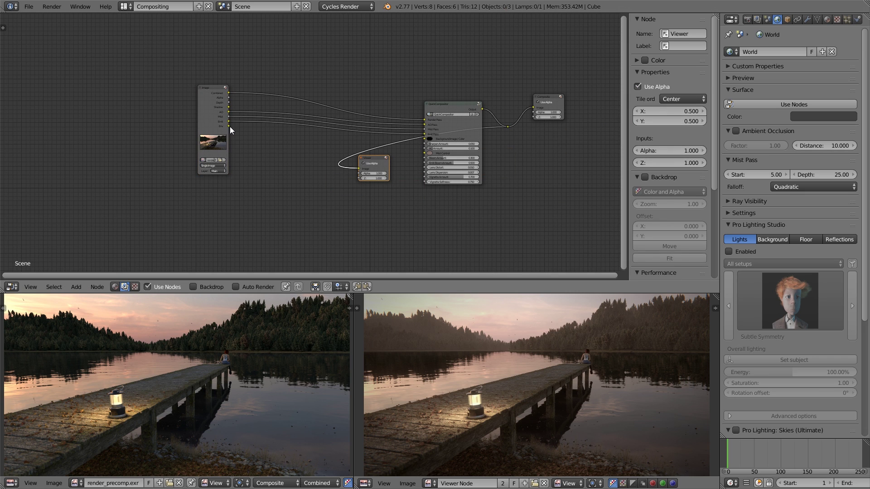
- Link the Image node's Env pass to the Viewer and move the Viewer nearer
left_click_drag(229, 126, 361, 169)
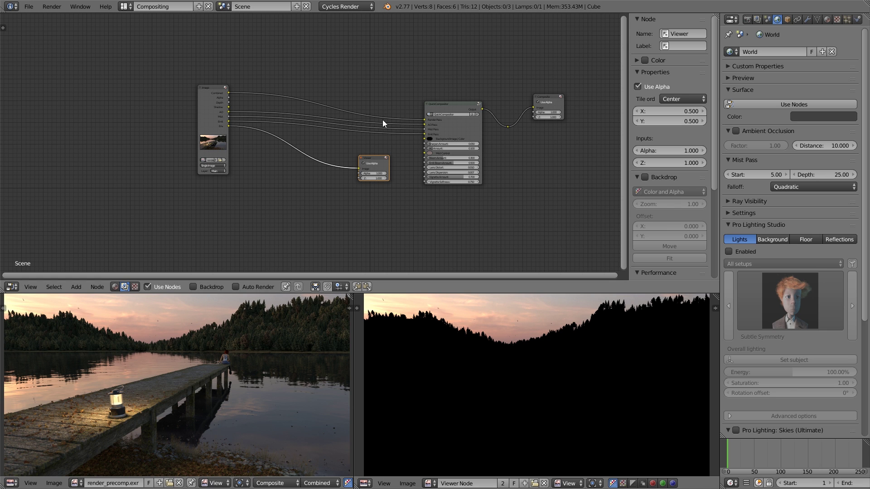
scroll(358, 199, "up", 2)
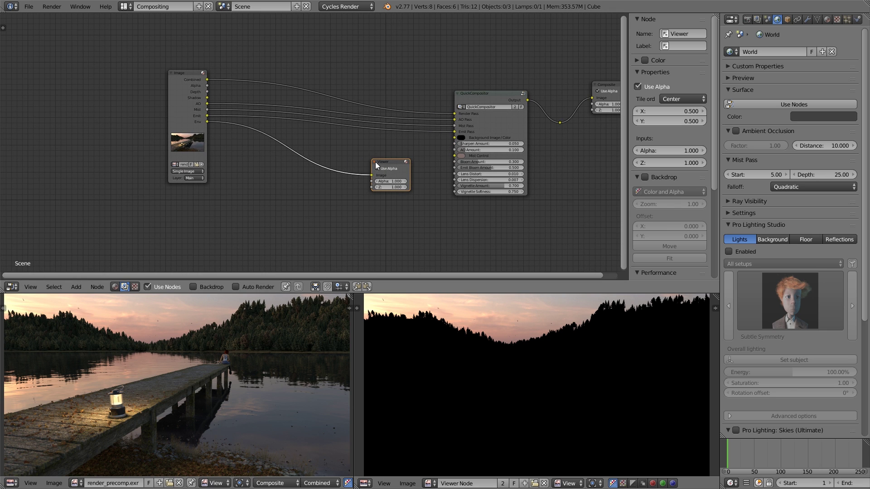
left_click_drag(375, 162, 270, 152)
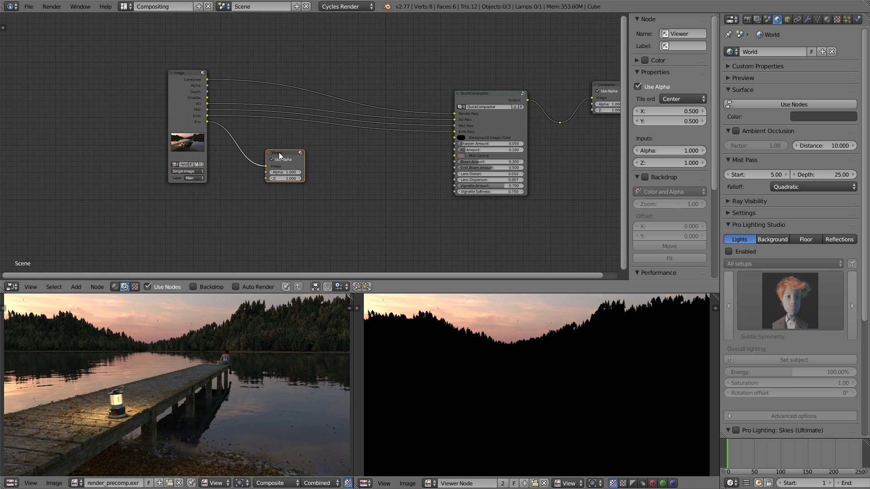
- Add a Glare node onto the Env-to-Viewer link
left_click(84, 286)
mouse_move(98, 226)
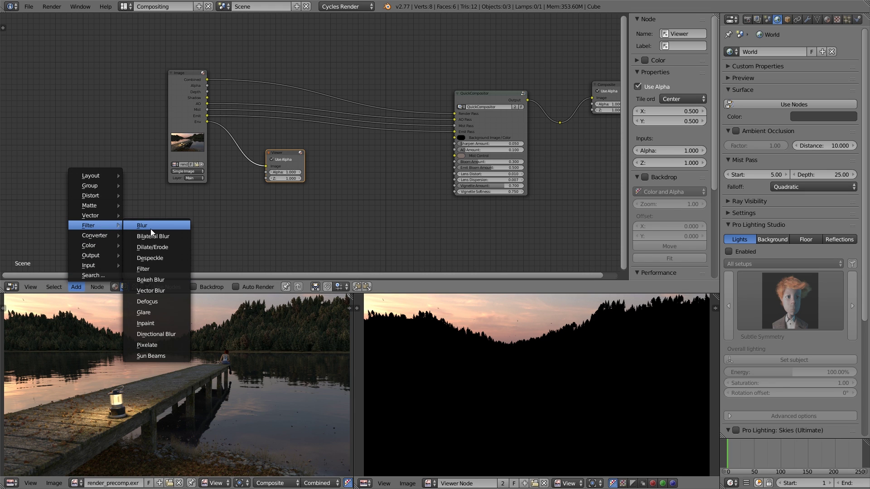
left_click(162, 313)
left_click(232, 136)
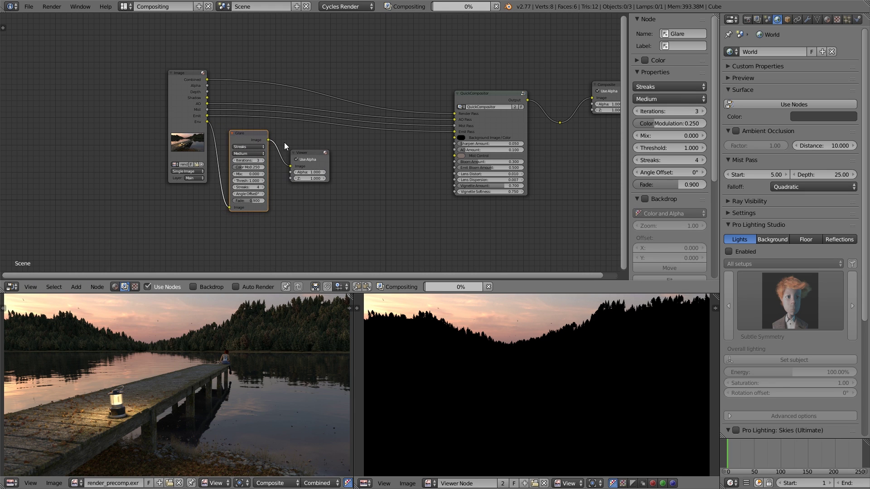
scroll(292, 228, "up", 2)
- Set the Glare to Fog Glow with size 9 and threshold 0.400, shifting it lower
left_click(226, 149)
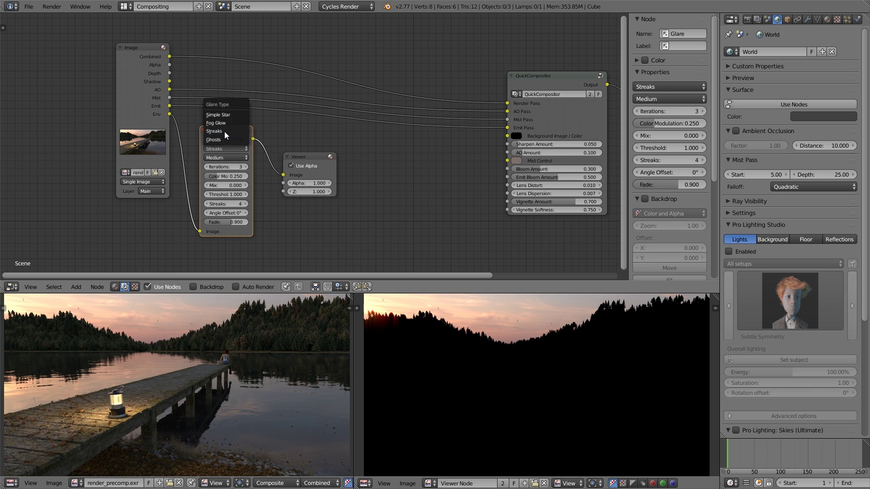
left_click(221, 123)
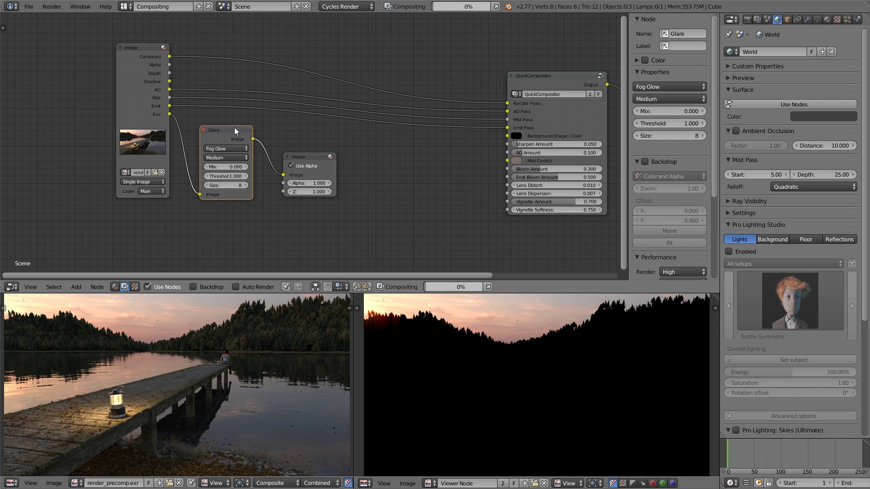
left_click(246, 186)
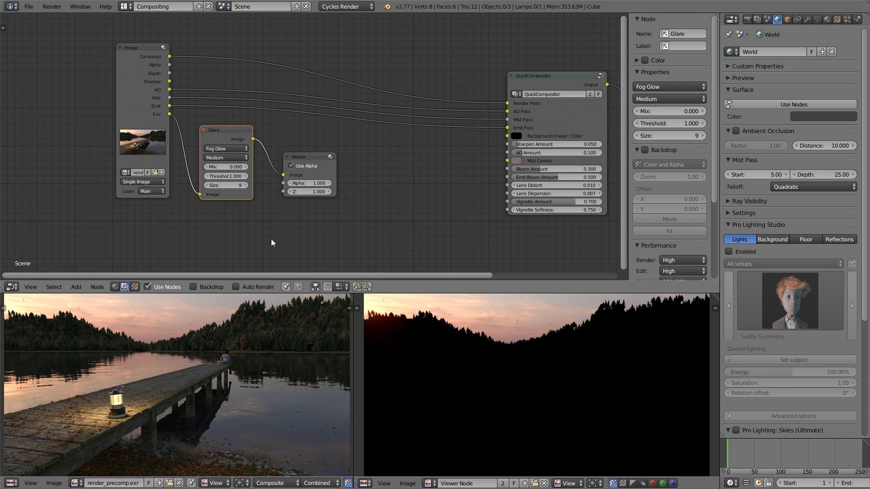
left_click(209, 176)
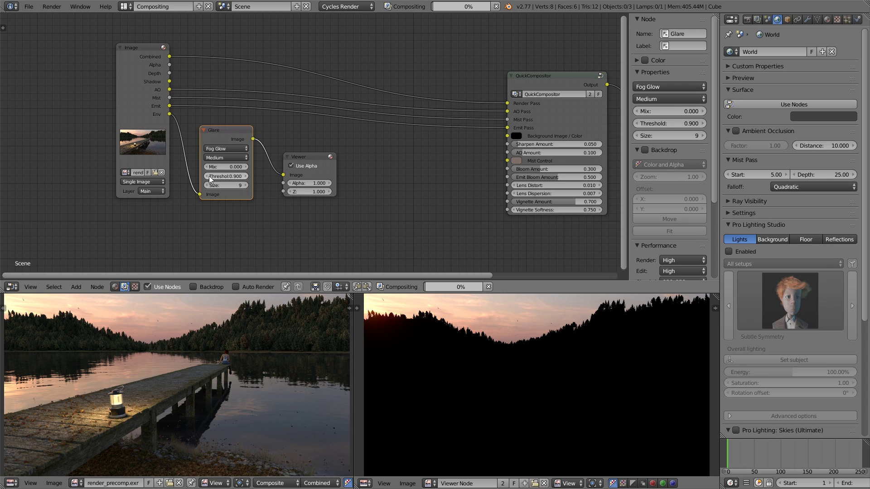
left_click(209, 176)
left_click(208, 176)
left_click(208, 176)
left_click(208, 176)
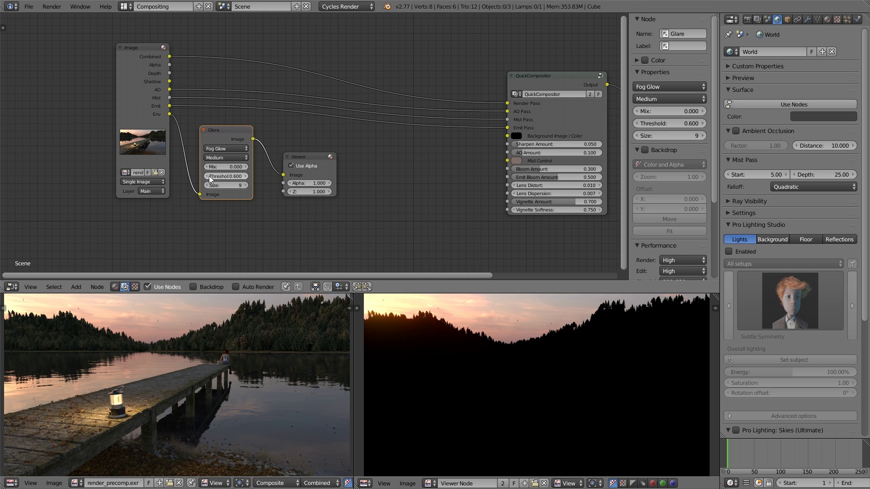
left_click(208, 176)
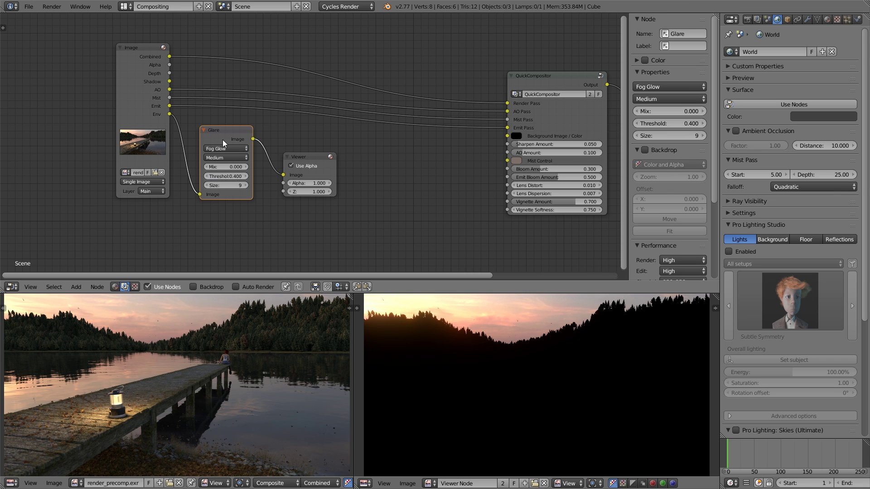
left_click_drag(222, 140, 227, 165)
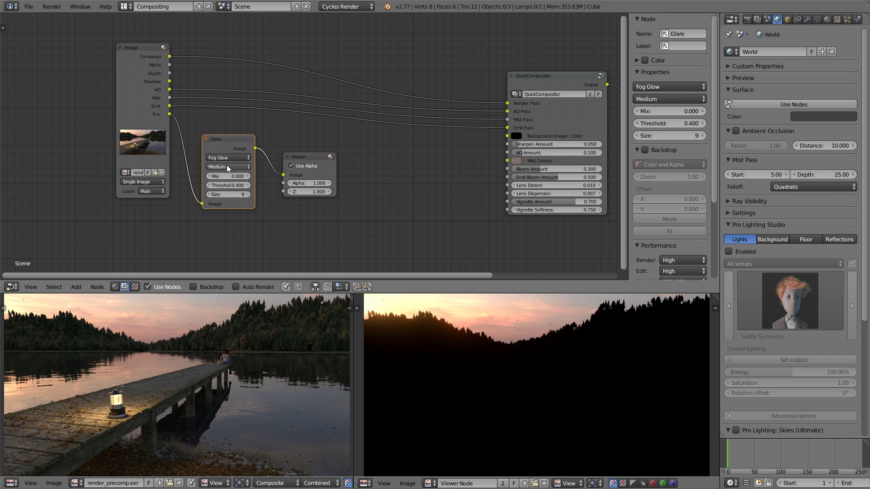
left_click(76, 287)
- Insert an Add-blend Mix node on the Combined link and plug the Glare into its second image
mouse_move(91, 243)
left_click(166, 253)
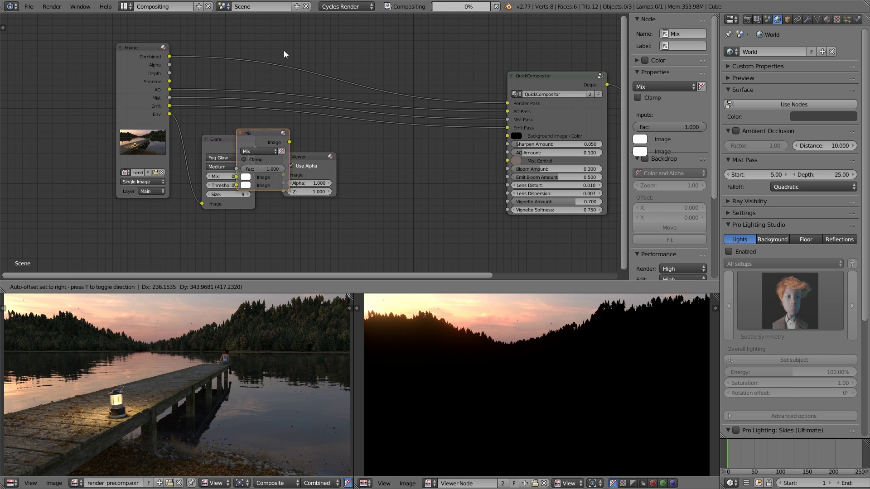
left_click(278, 27)
left_click(292, 50)
left_click(295, 67)
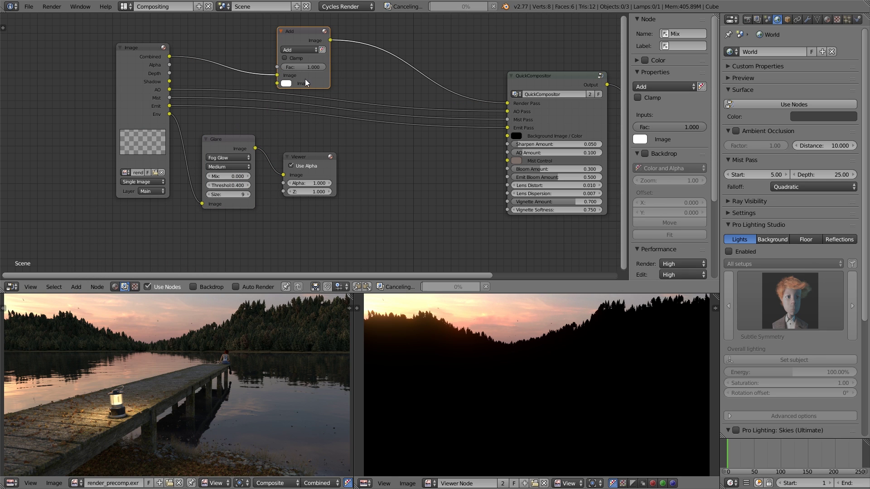
left_click_drag(255, 148, 279, 85)
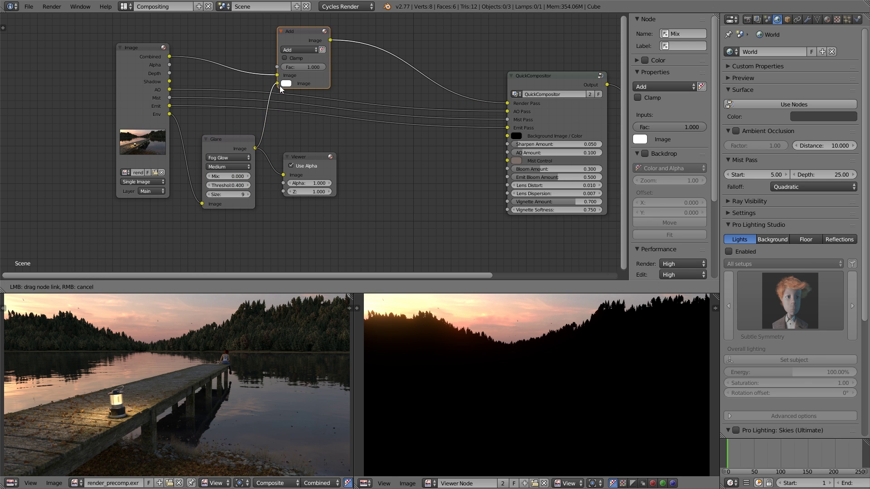
left_click_drag(235, 137, 224, 103)
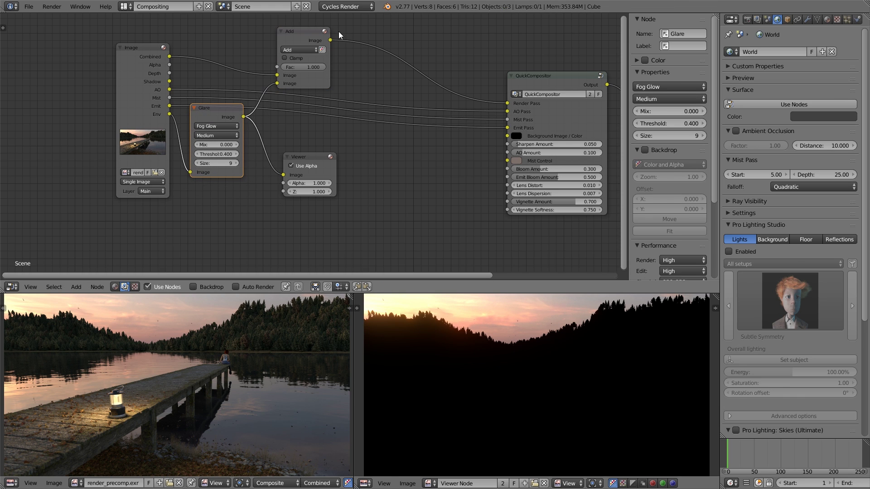
- Move the Viewer below the Composite node and feed it from QuickCompositor's output
left_click_drag(331, 40, 476, 25)
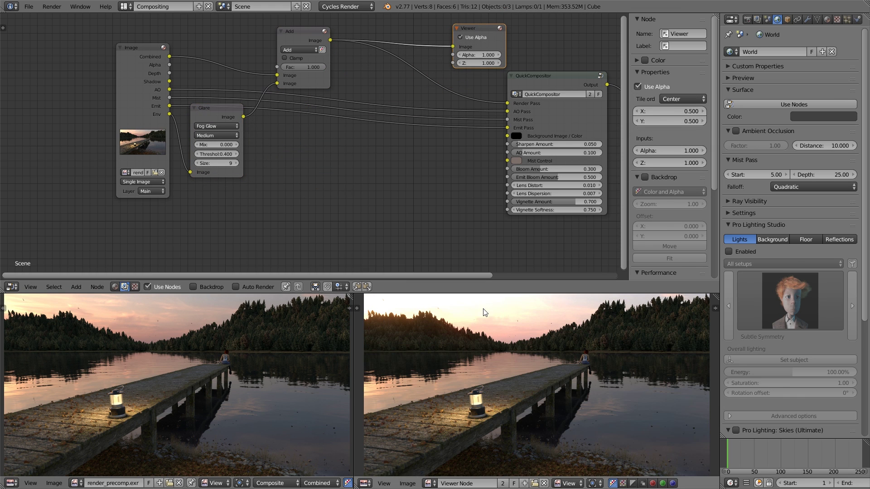
scroll(402, 137, "down", 2)
middle_click_drag(403, 138, 235, 143)
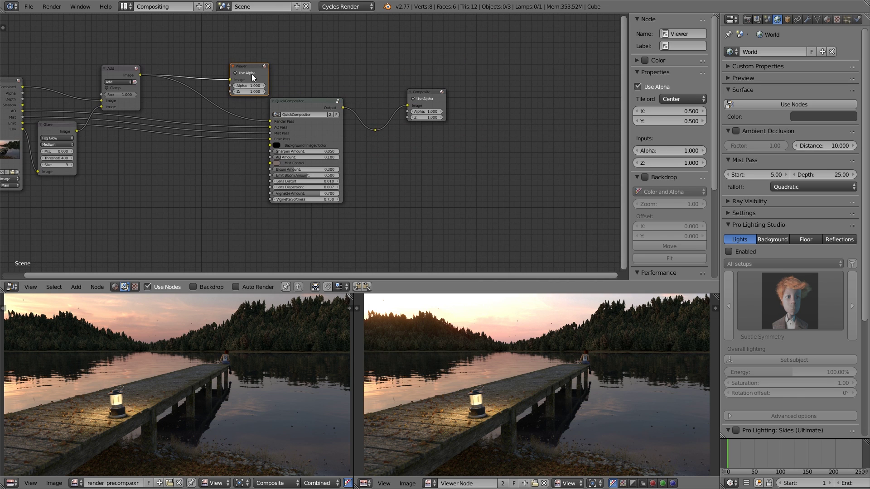
left_click_drag(252, 71, 429, 146)
left_click_drag(375, 131, 407, 154)
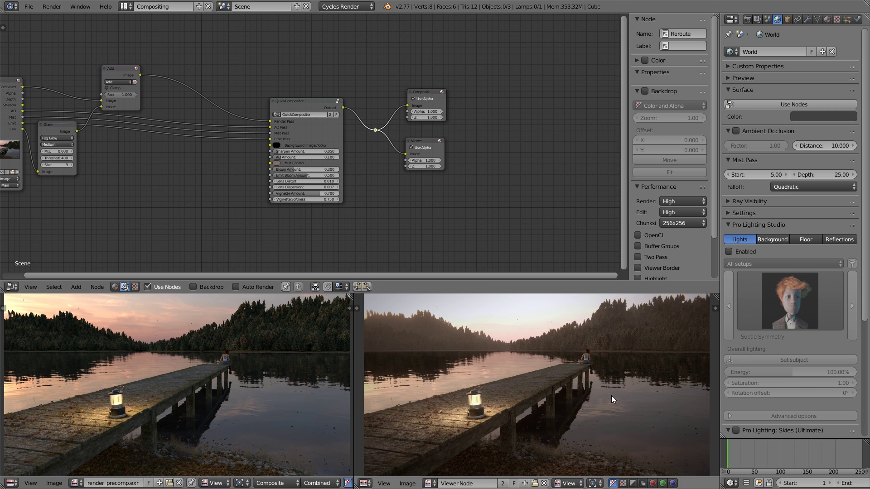
- Lower the value of the QuickCompositor's Mist Control colour to darken it
scroll(356, 207, "up", 2)
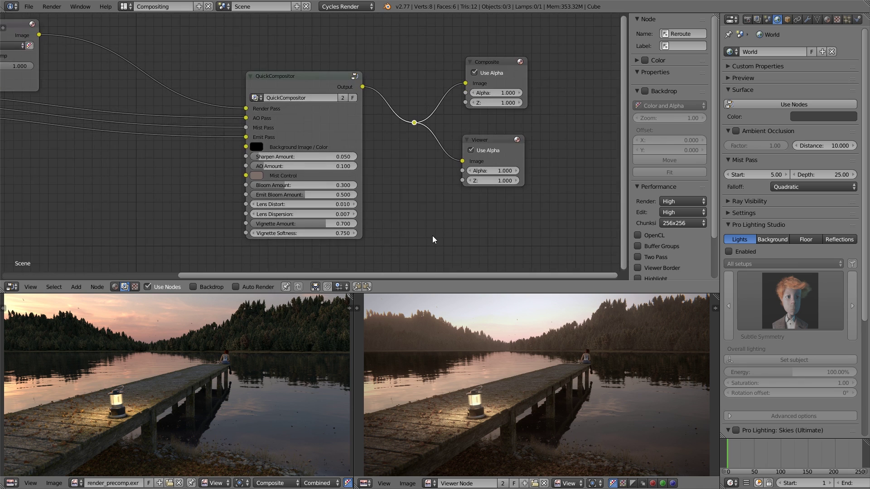
scroll(433, 236, "down", 2)
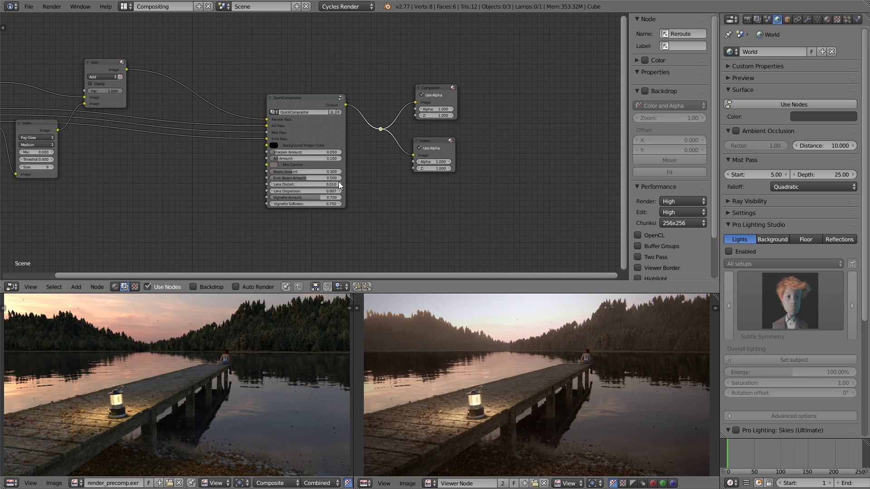
scroll(339, 182, "up", 2)
left_click(328, 75)
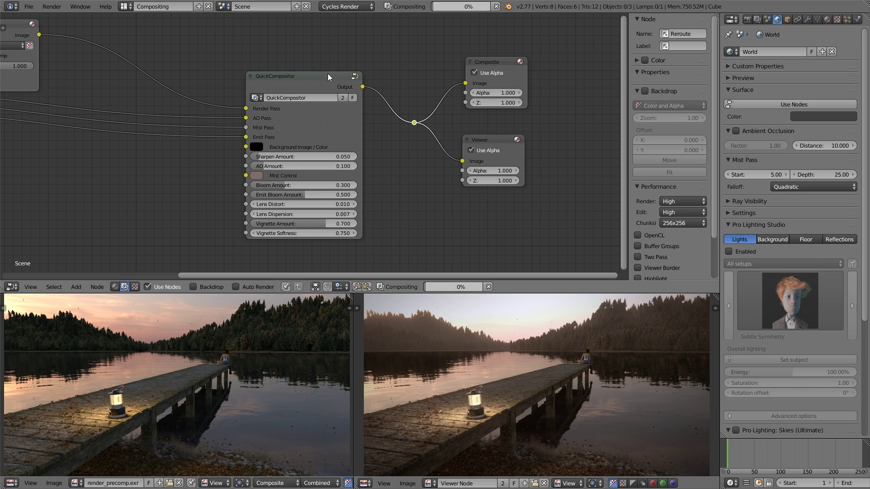
left_click(256, 148)
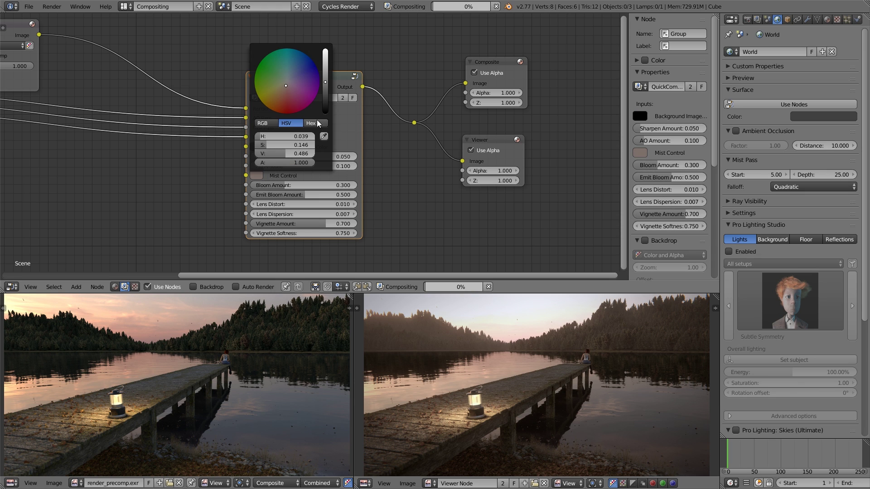
scroll(286, 85, "down", 1)
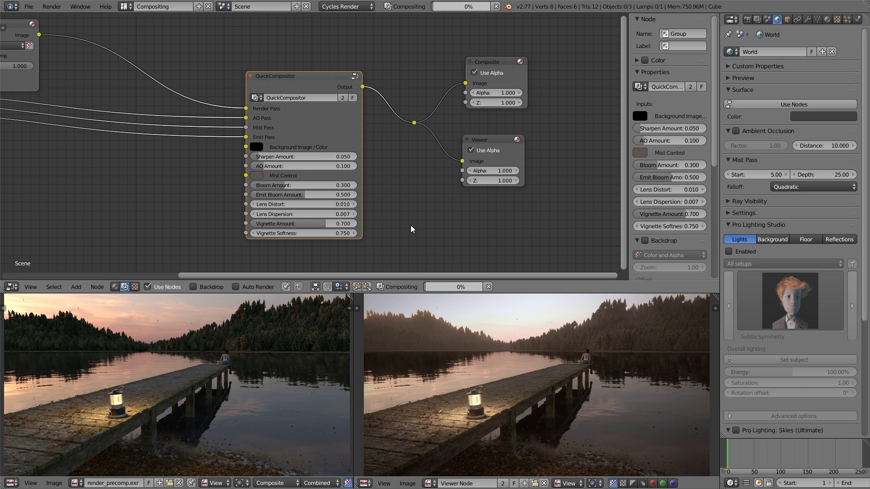
scroll(412, 228, "down", 2)
- Reposition the Glare, Add and QuickCompositor nodes up and left
middle_click_drag(412, 228, 571, 223)
scroll(181, 141, "up", 1)
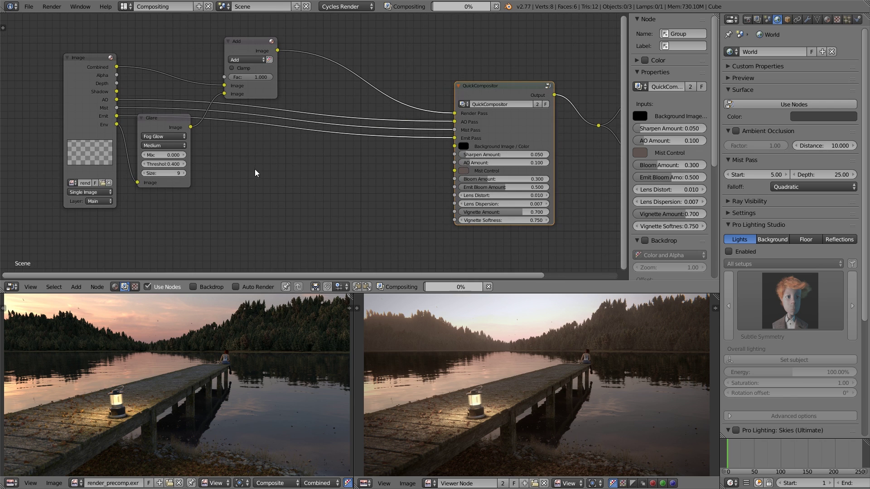
left_click_drag(165, 124, 176, 102)
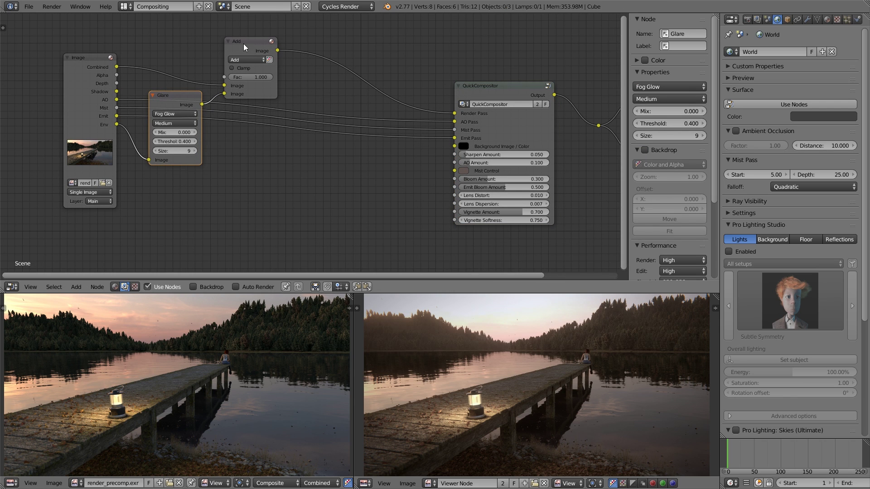
left_click_drag(244, 46, 242, 44)
left_click_drag(496, 90, 476, 77)
scroll(521, 241, "down", 3)
scroll(254, 96, "up", 1)
- Place QuickCompositor between inputs and outputs, then shift Image, Glare and Add right beside it
key("g")
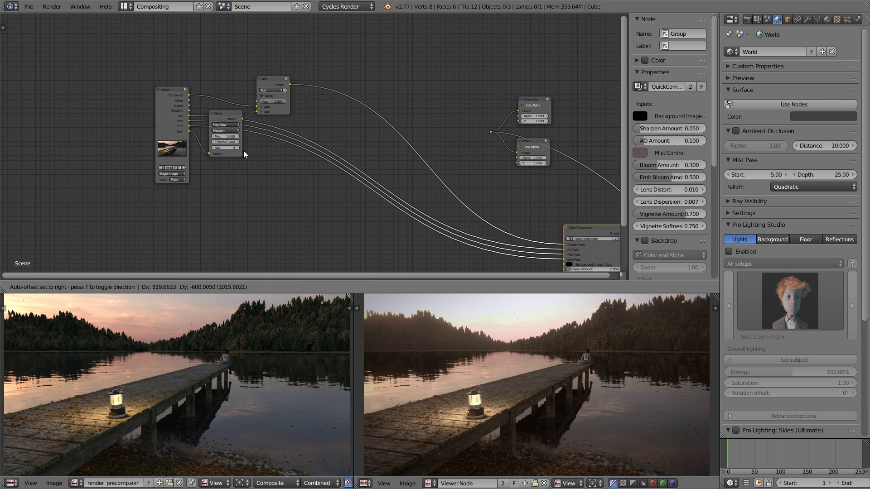
left_click(103, 60)
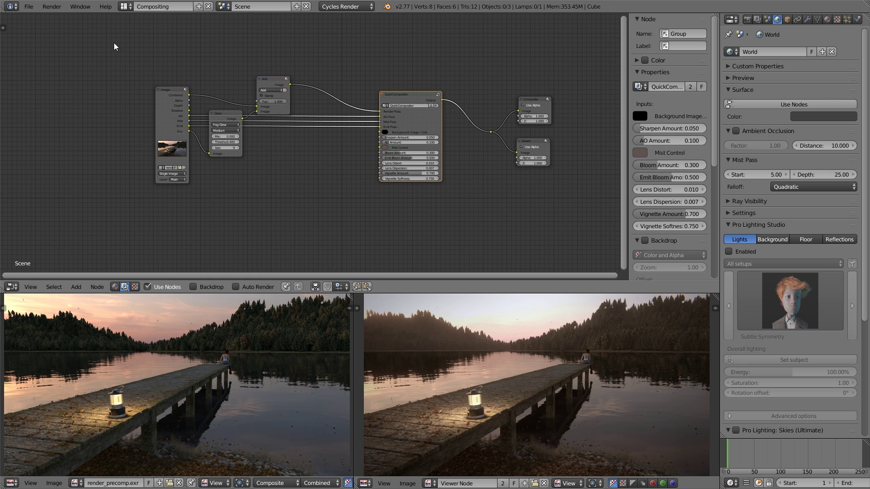
left_click(140, 70)
left_click_drag(114, 49, 360, 210)
key("g")
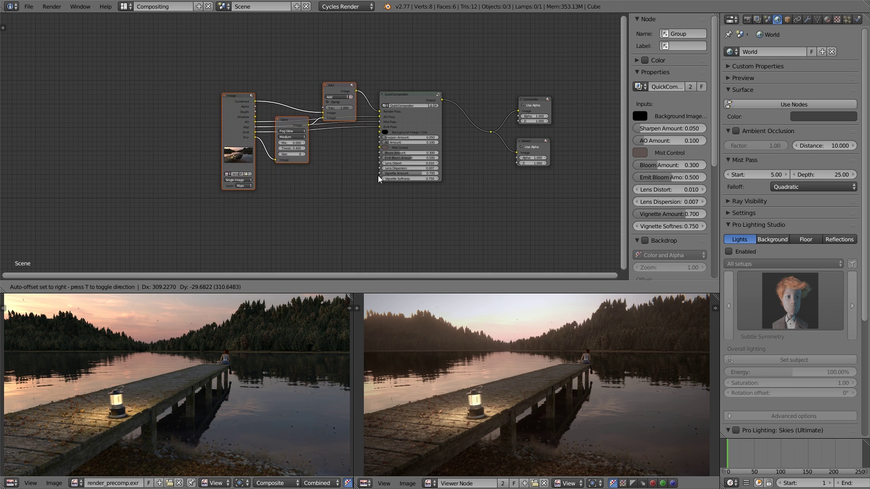
left_click(379, 179)
- Pan and zoom the node editor to centre the compacted tree
middle_click_drag(458, 239, 275, 273)
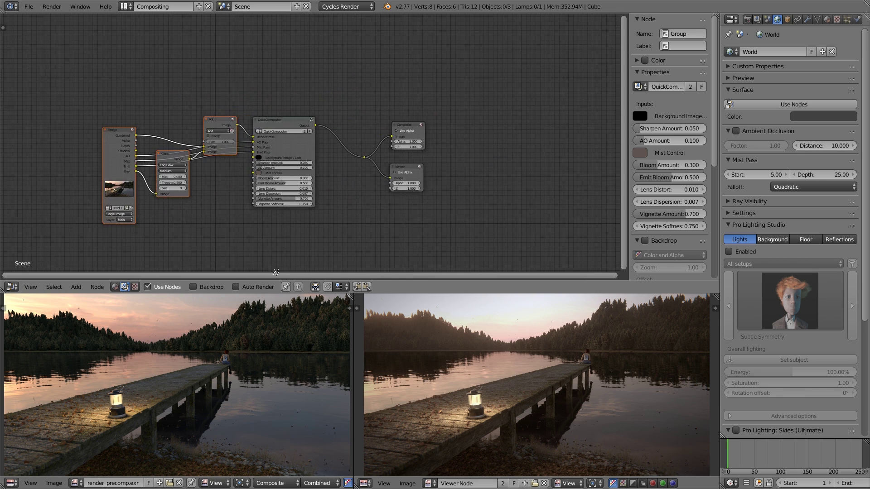
scroll(275, 272, "up", 2)
middle_click_drag(428, 213, 461, 176)
scroll(484, 169, "up", 2)
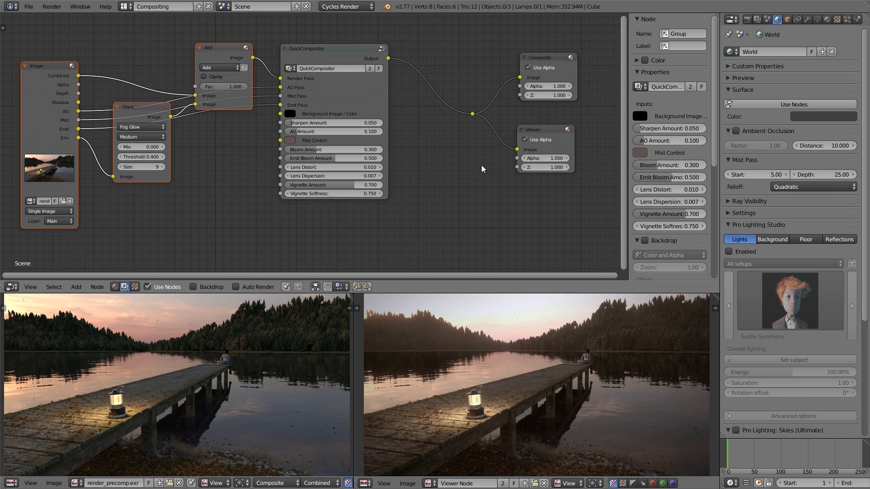
scroll(483, 169, "down", 1)
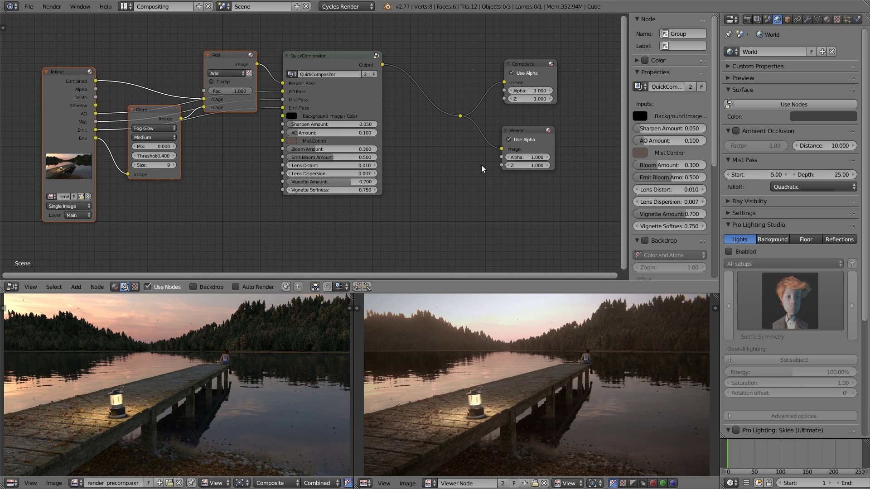